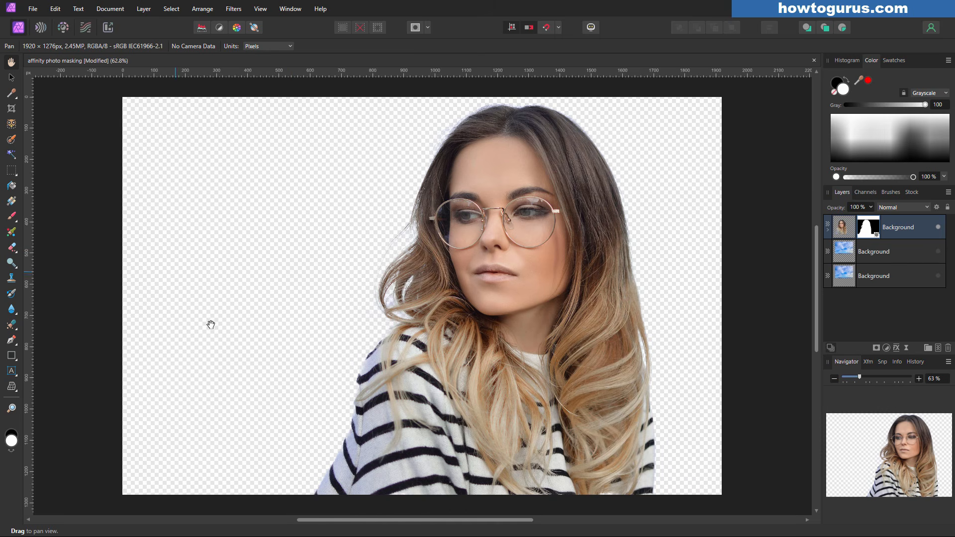
Show the cloudy sky Background layer, then close the masking document to bring up the save prompt
click(937, 251)
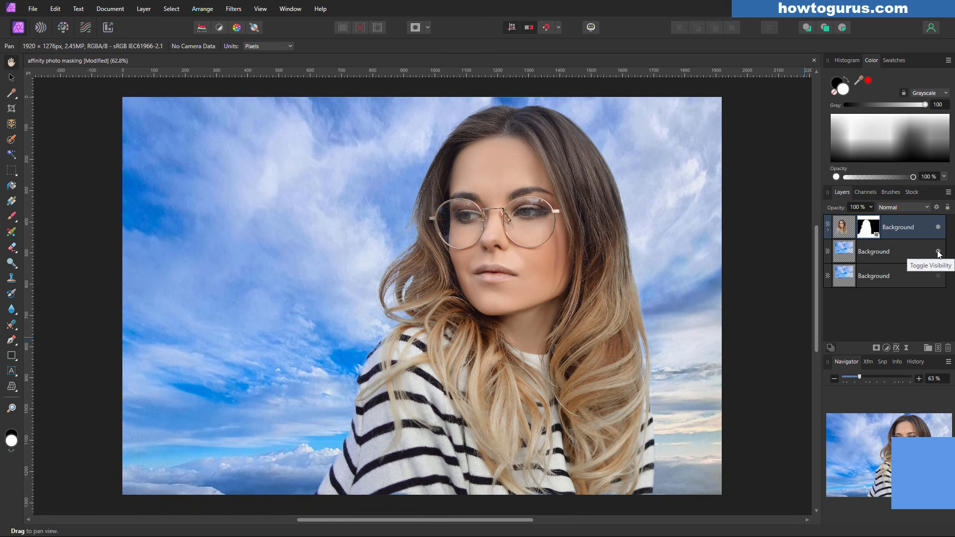
click(814, 61)
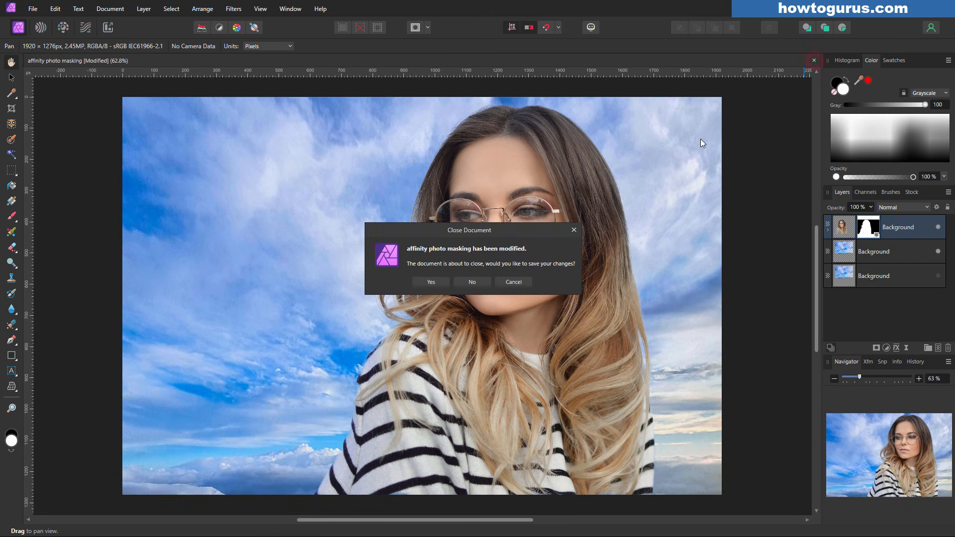
Save the masking document while closing, then reopen people-2590560_1920.jpg from recent files
click(443, 280)
click(33, 8)
mouse_move(55, 136)
click(226, 148)
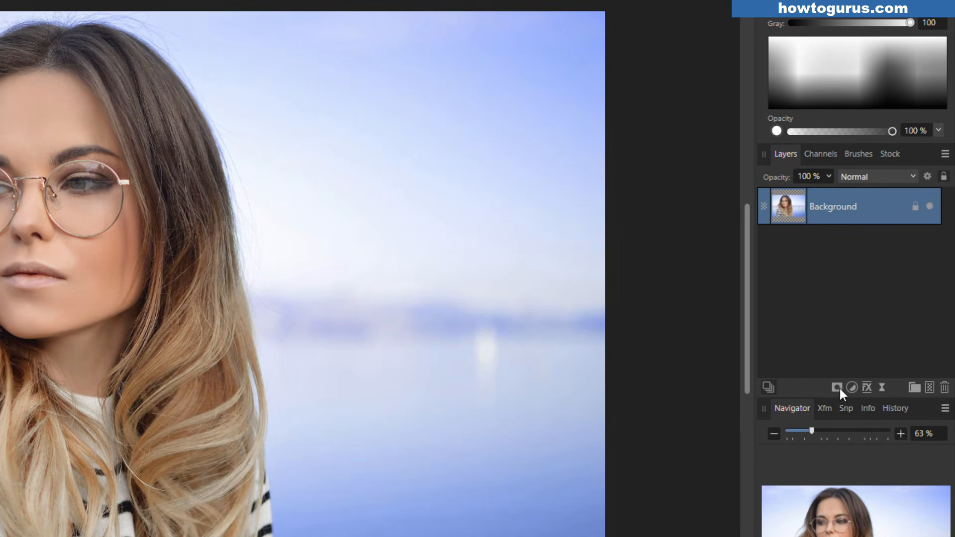
Attach a white mask to the Background portrait layer and select its Mask child for painting
click(836, 388)
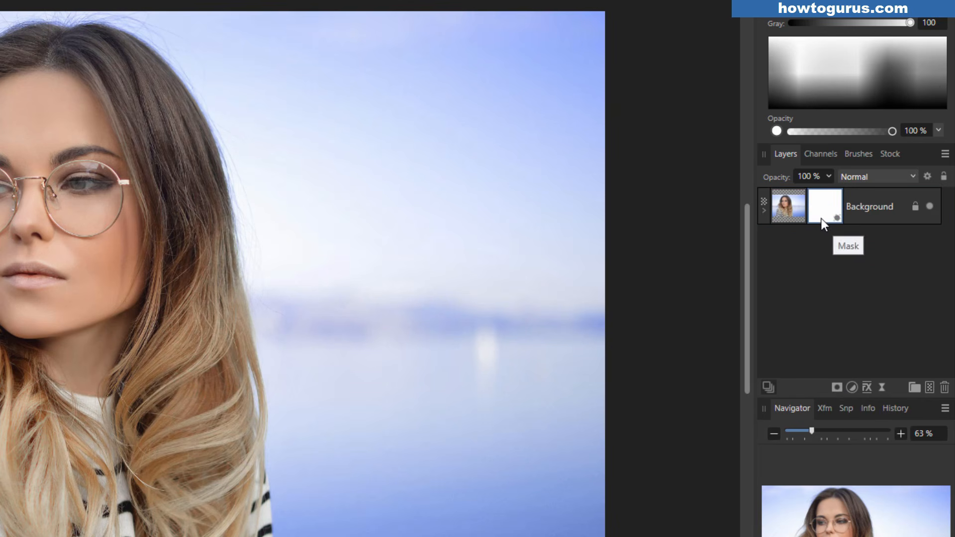
click(765, 211)
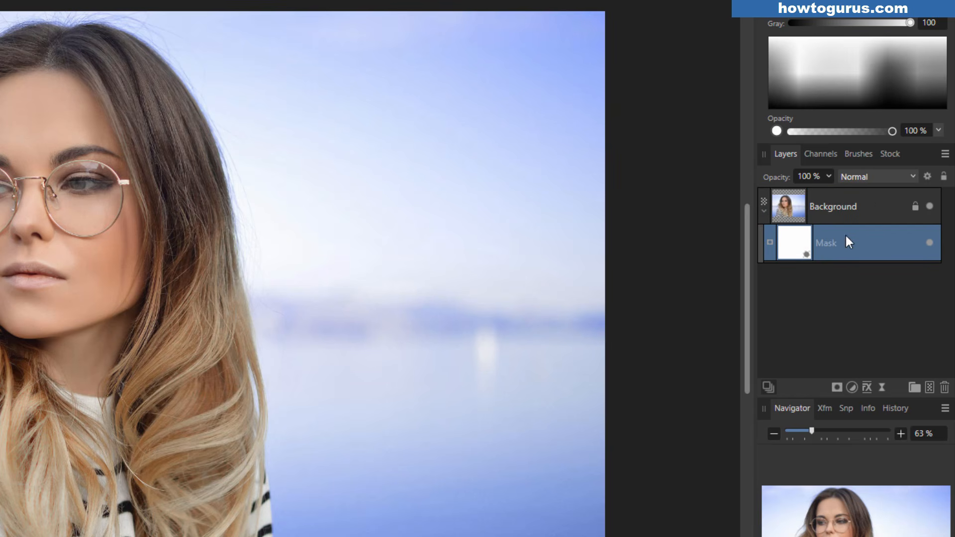
click(764, 211)
click(763, 210)
click(762, 211)
click(828, 208)
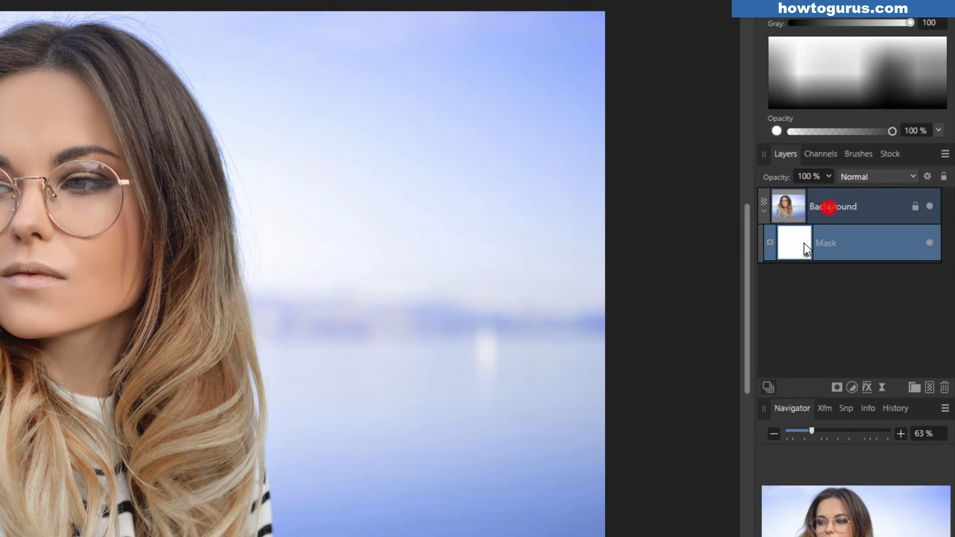
click(796, 236)
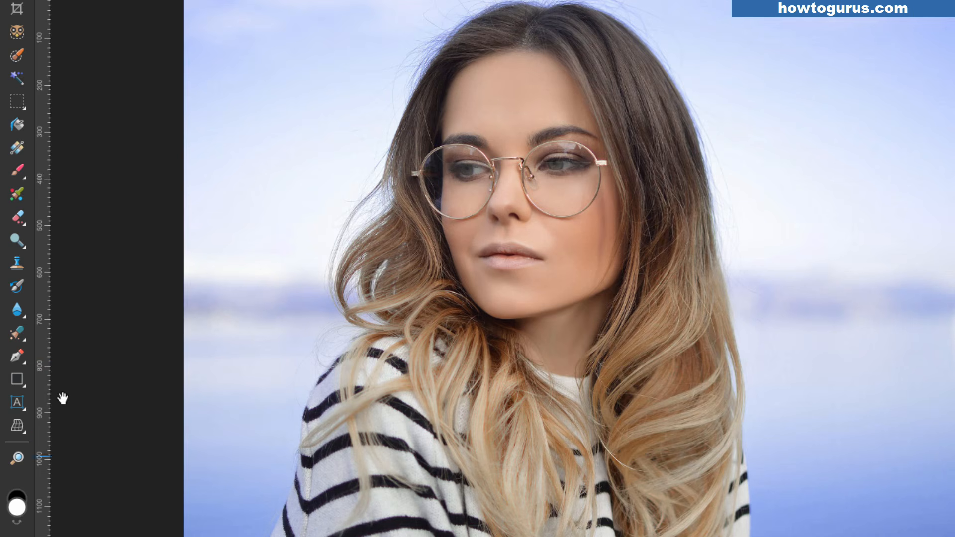
With the Paint Brush Tool, paint black strokes hiding blurred sky, then paint part back
click(19, 171)
click(67, 178)
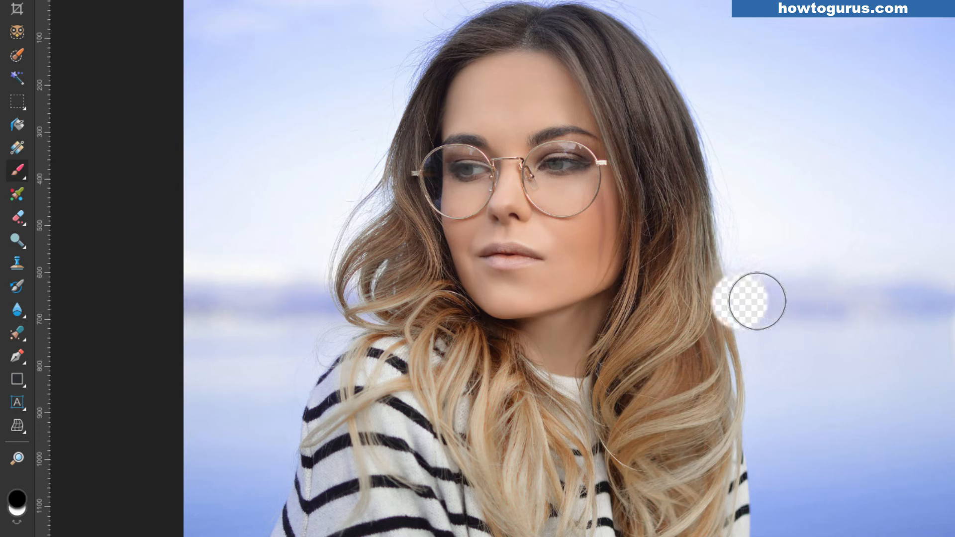
mouse_move(793, 107)
mouse_down()
mouse_move(924, 318)
mouse_move(941, 371)
mouse_up()
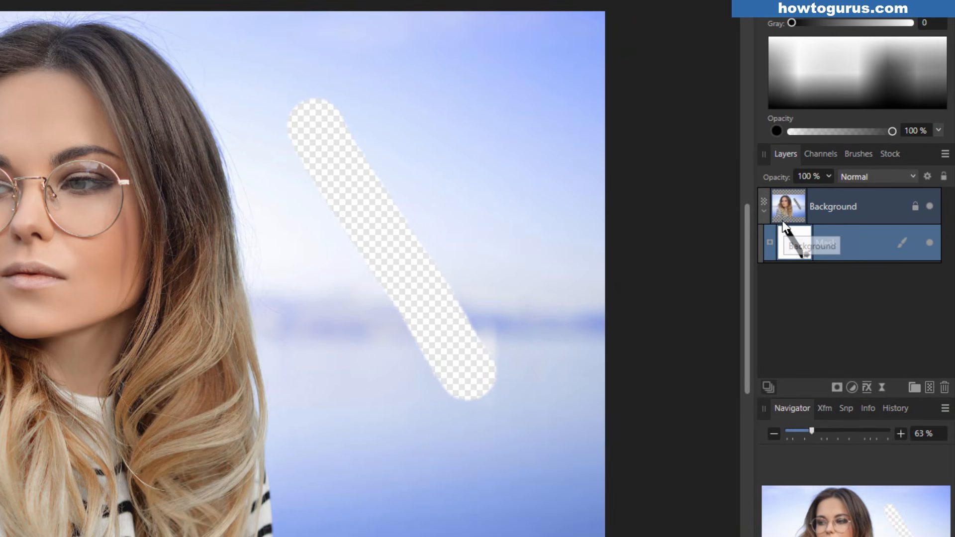
mouse_move(354, 136)
mouse_down()
mouse_move(466, 307)
mouse_move(473, 291)
mouse_move(419, 148)
mouse_move(456, 216)
mouse_move(469, 196)
mouse_move(493, 297)
mouse_up()
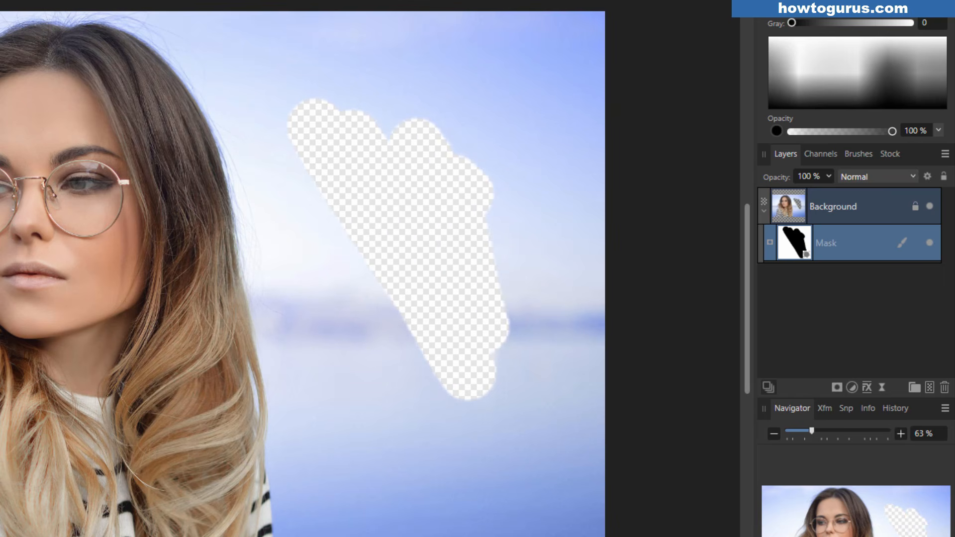
mouse_move(497, 284)
mouse_down()
mouse_move(476, 257)
mouse_move(443, 250)
mouse_move(457, 242)
mouse_move(481, 252)
mouse_move(502, 342)
mouse_move(506, 263)
mouse_move(444, 342)
mouse_move(447, 375)
mouse_move(407, 320)
mouse_move(450, 386)
mouse_move(457, 332)
mouse_move(429, 202)
mouse_move(397, 244)
mouse_move(470, 155)
mouse_move(457, 188)
mouse_move(360, 236)
mouse_move(305, 118)
mouse_move(416, 142)
mouse_move(356, 132)
mouse_move(439, 208)
mouse_up()
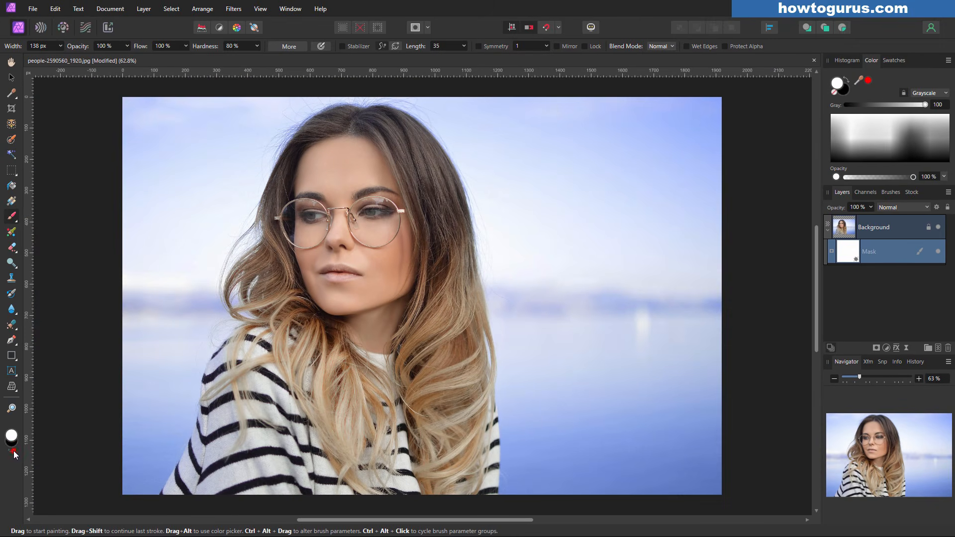
Switch to black and hide a hard-edged vertical strip of sky at 100% hardness
click(15, 455)
click(553, 220)
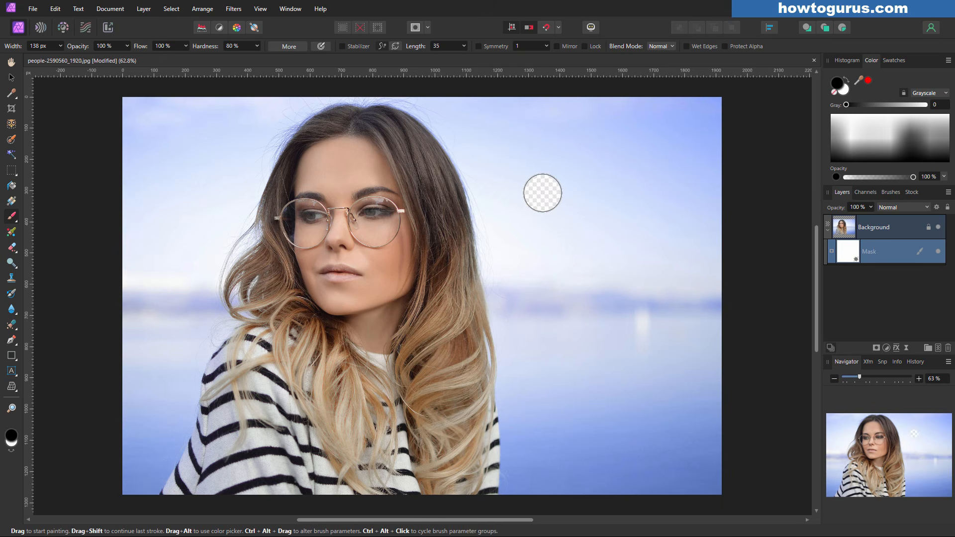
click(257, 45)
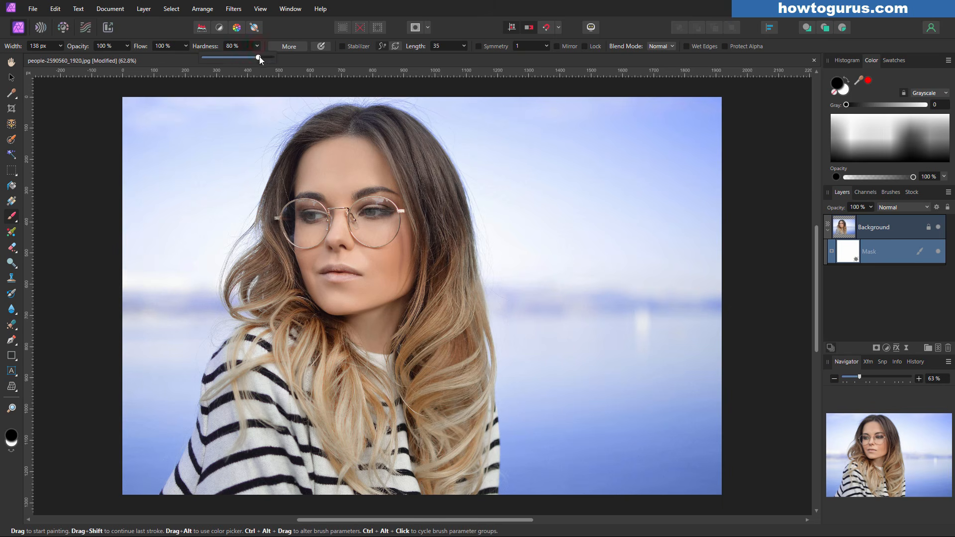
drag(535, 169, 542, 384)
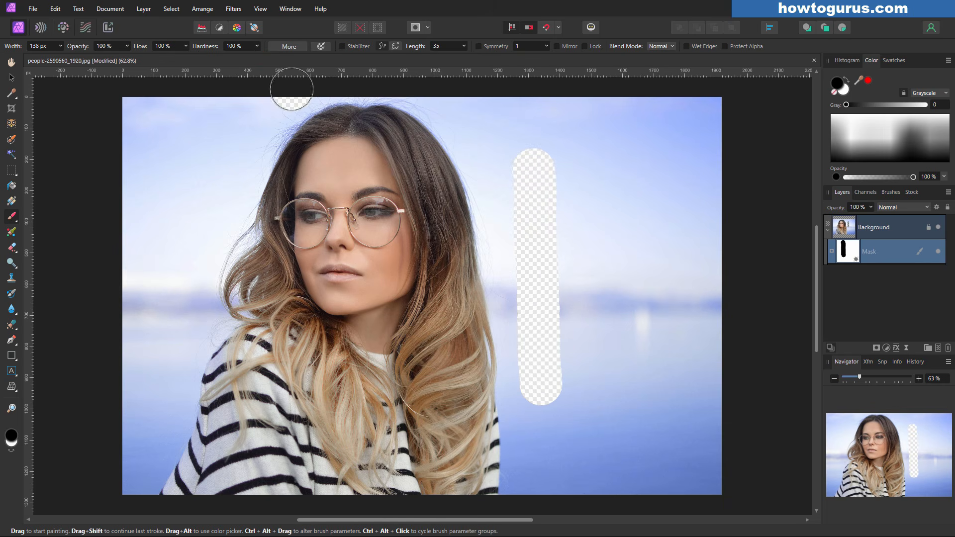
Set brush hardness to 0% and hide a wider soft-edged vertical strip of sky
click(258, 46)
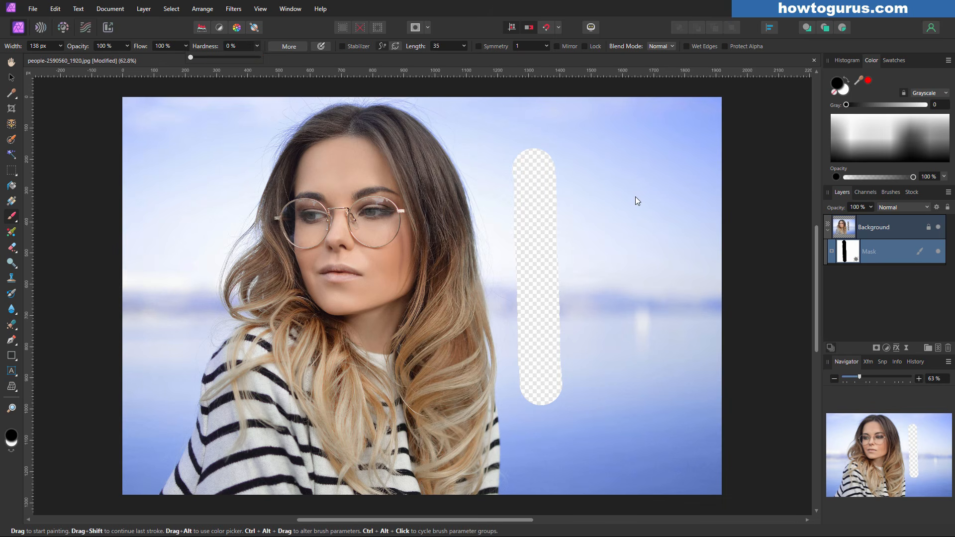
mouse_move(614, 179)
mouse_down()
mouse_move(625, 157)
mouse_move(628, 396)
mouse_up()
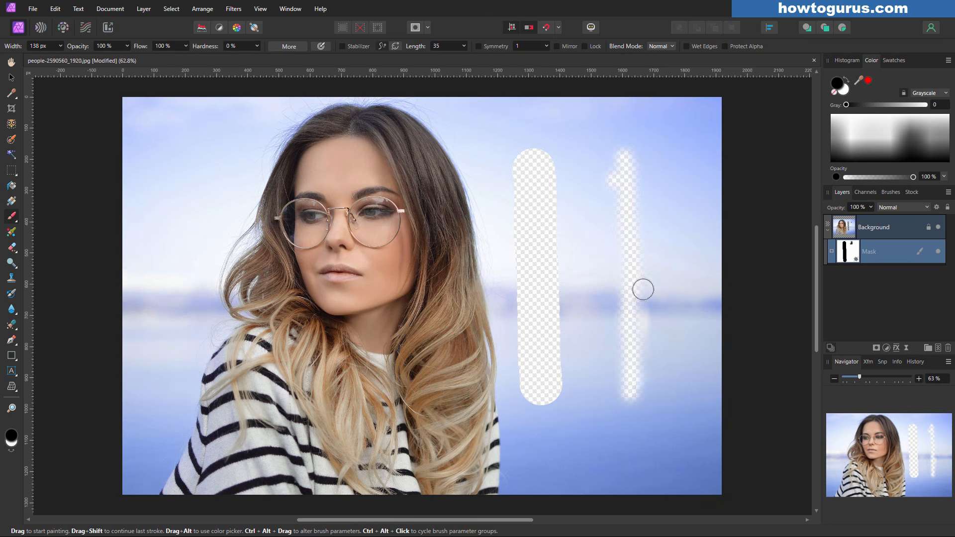
mouse_move(628, 179)
mouse_down()
mouse_move(630, 158)
mouse_move(643, 382)
mouse_move(655, 383)
mouse_move(644, 165)
mouse_move(639, 264)
mouse_move(646, 378)
mouse_move(659, 337)
mouse_move(648, 172)
mouse_up()
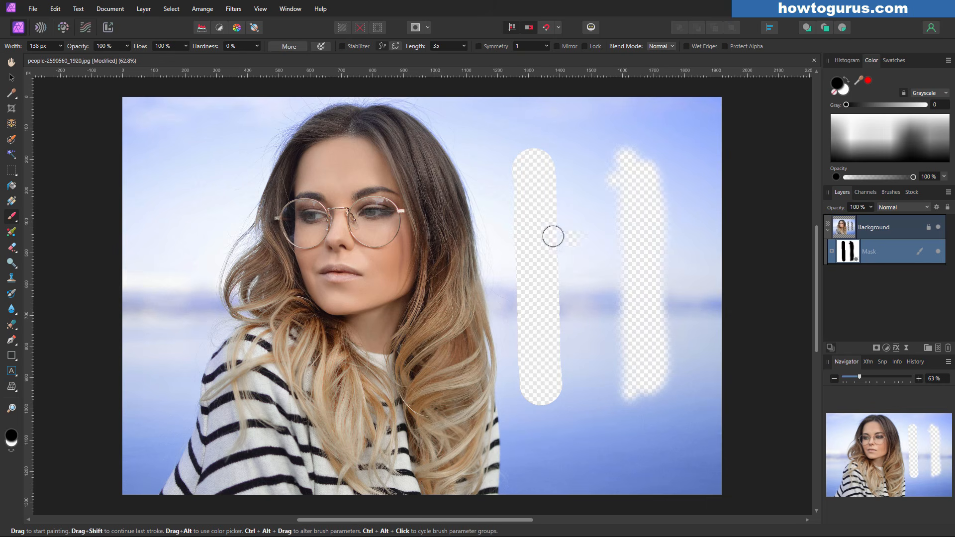
drag(601, 244, 642, 245)
Paint extra strokes joining the strips and along the hair, then undo them
mouse_move(595, 223)
mouse_down()
mouse_move(581, 262)
mouse_move(569, 264)
mouse_move(565, 191)
mouse_move(565, 216)
mouse_move(535, 177)
mouse_up()
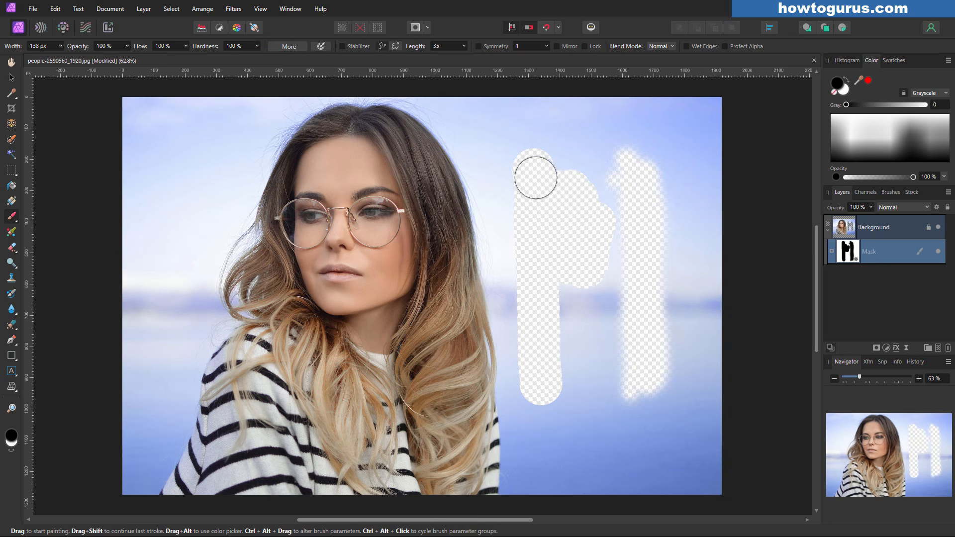
mouse_move(464, 128)
mouse_down()
mouse_move(496, 208)
mouse_move(513, 304)
mouse_move(502, 192)
mouse_move(483, 136)
mouse_move(443, 105)
mouse_move(659, 115)
mouse_move(491, 131)
mouse_move(555, 147)
mouse_move(612, 195)
mouse_move(553, 128)
mouse_move(622, 103)
mouse_move(674, 174)
mouse_move(700, 183)
mouse_move(710, 179)
mouse_move(705, 91)
mouse_move(713, 143)
mouse_move(689, 201)
mouse_move(638, 194)
mouse_move(571, 299)
mouse_move(547, 369)
mouse_move(519, 300)
mouse_move(508, 309)
mouse_move(539, 479)
mouse_move(540, 421)
mouse_move(584, 347)
mouse_move(589, 430)
mouse_move(621, 433)
mouse_move(608, 329)
mouse_move(601, 410)
mouse_move(570, 474)
mouse_move(591, 483)
mouse_move(584, 490)
mouse_move(605, 491)
mouse_move(710, 481)
mouse_move(713, 381)
mouse_move(671, 437)
mouse_move(672, 381)
mouse_move(594, 456)
mouse_move(526, 467)
mouse_up()
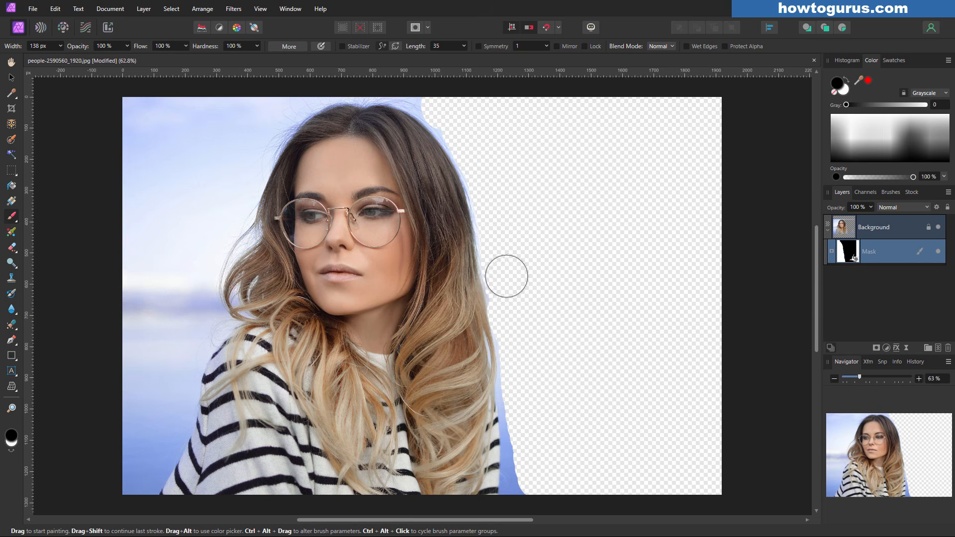
key(ctrl+z)
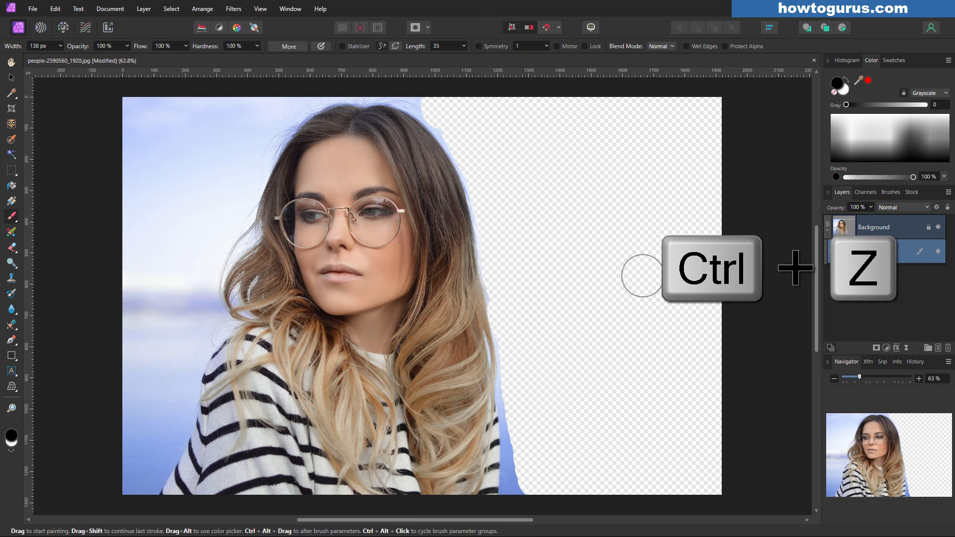
key(ctrl+z)
key(ctrl+z)
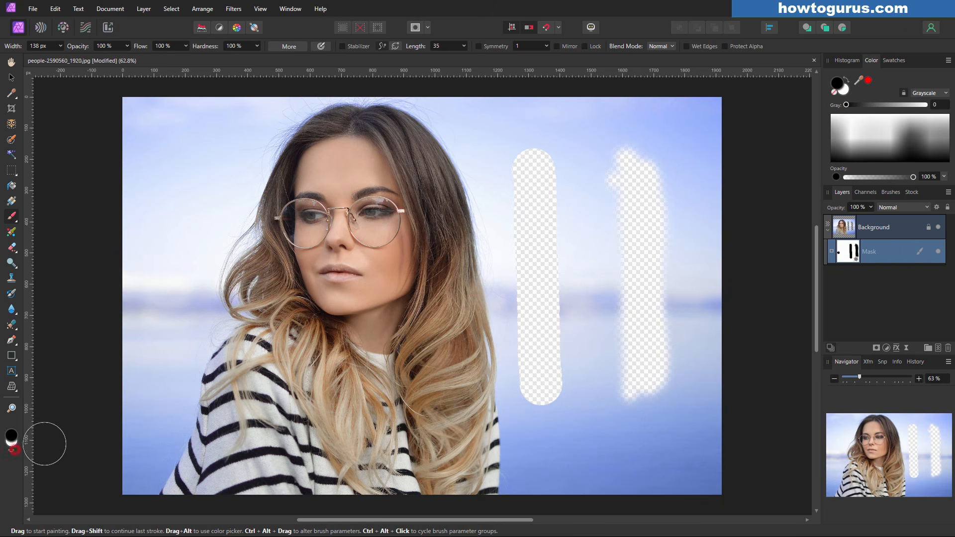
Switch to white and paint both hidden sky strips back in
click(13, 449)
mouse_move(544, 188)
mouse_down()
mouse_move(510, 198)
mouse_move(544, 134)
mouse_move(570, 158)
mouse_move(551, 326)
mouse_move(562, 198)
mouse_move(509, 233)
mouse_move(531, 340)
mouse_move(528, 331)
mouse_move(560, 390)
mouse_up()
mouse_move(621, 172)
mouse_down()
mouse_move(640, 377)
mouse_move(660, 255)
mouse_up()
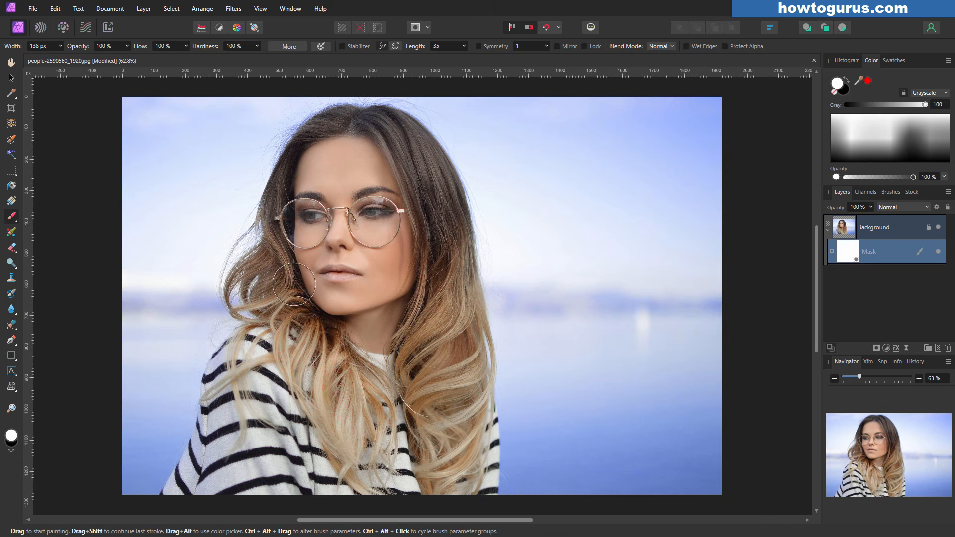
Drag a linear gradient on the mask from centre across the right half, fading it out
click(11, 201)
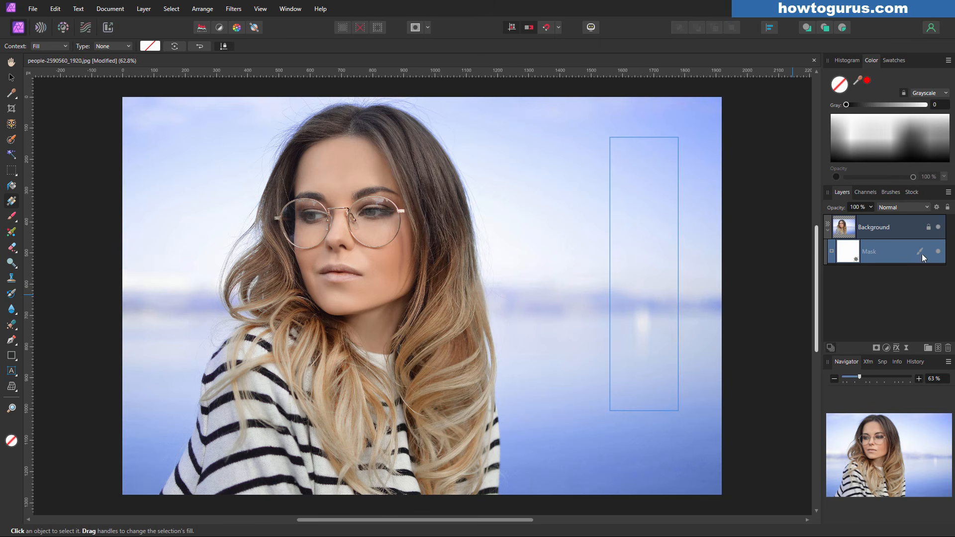
drag(624, 241, 699, 247)
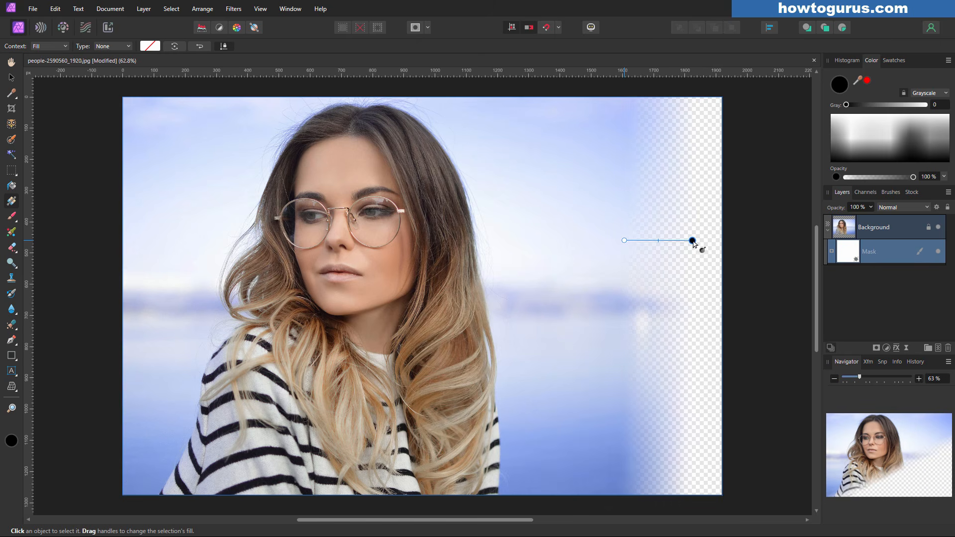
drag(624, 241, 471, 245)
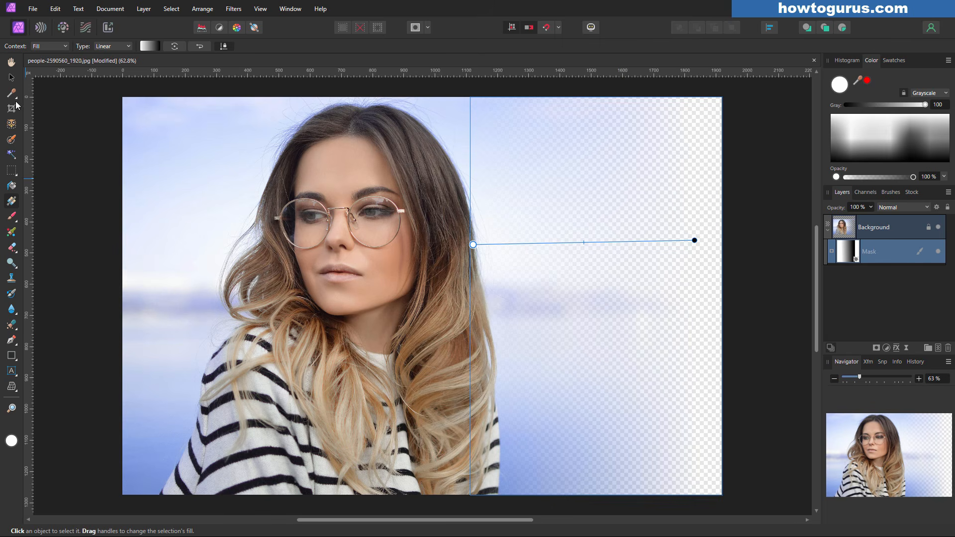
click(11, 78)
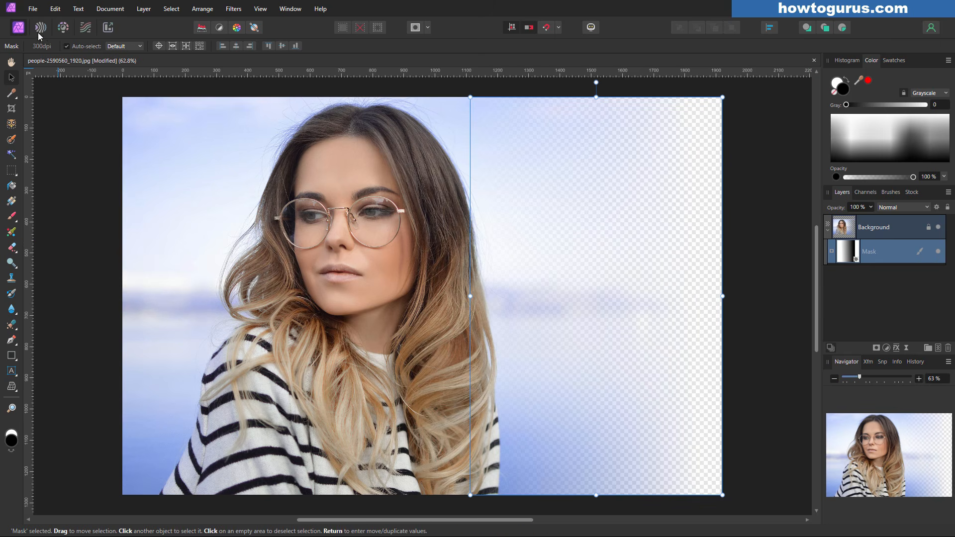
Open the recent field photo and bring its cloudy sky layer into the portrait document
click(31, 9)
mouse_move(75, 137)
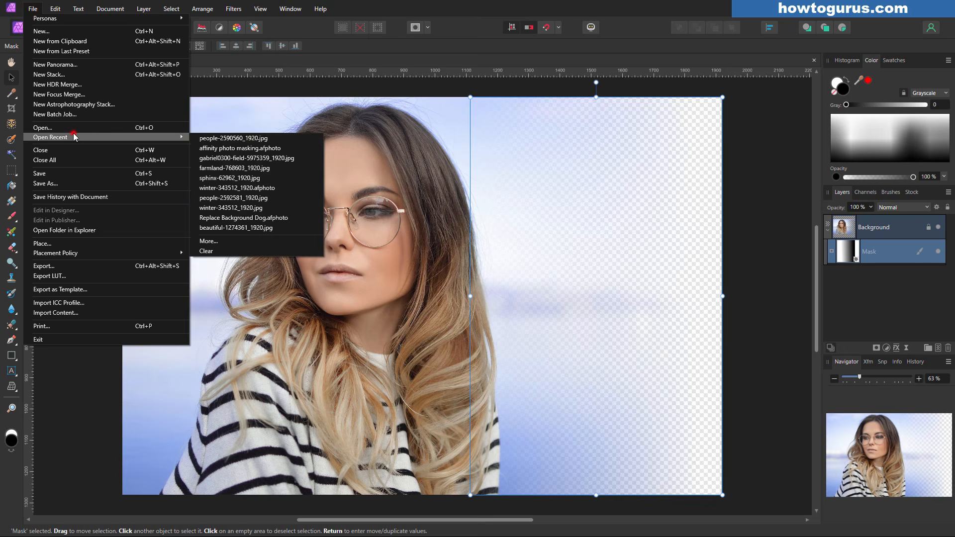
click(224, 156)
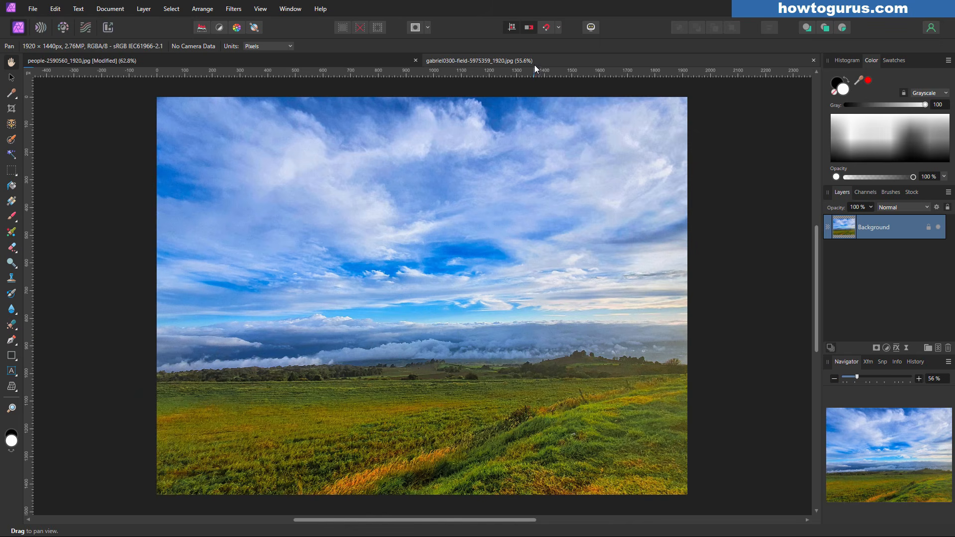
drag(533, 65, 441, 396)
drag(868, 232, 629, 336)
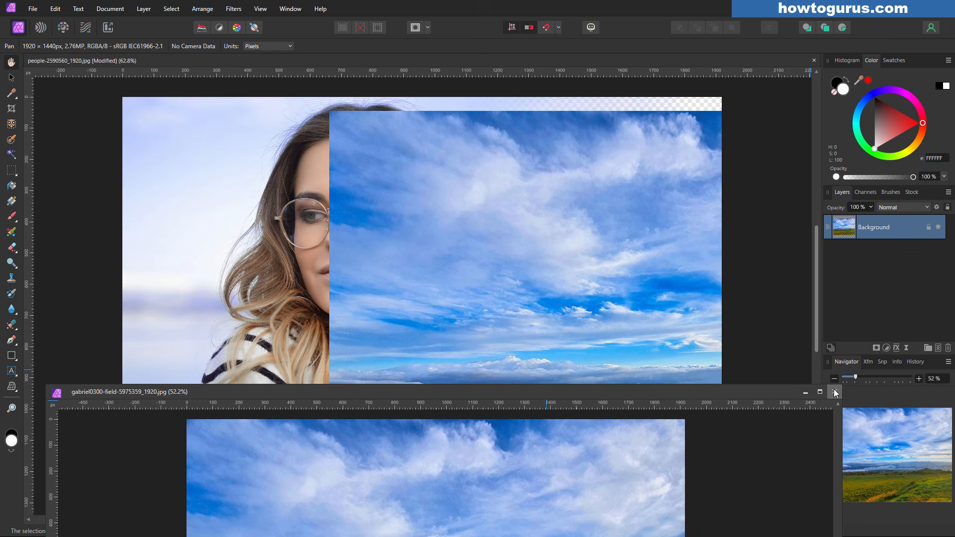
click(835, 392)
Place the unlocked sky layer below the portrait, shift it up, and compare with the mask toggled
drag(894, 232, 886, 291)
click(928, 280)
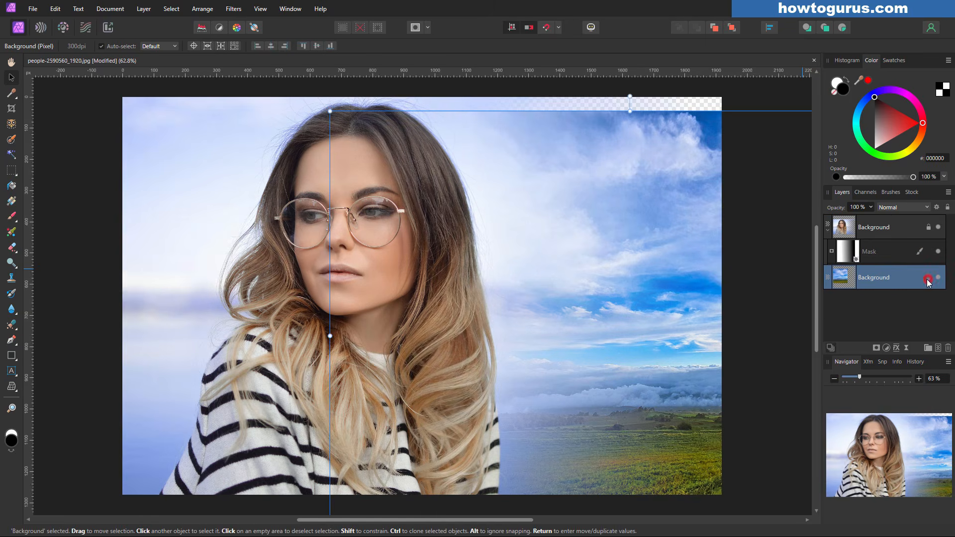
drag(690, 346, 685, 332)
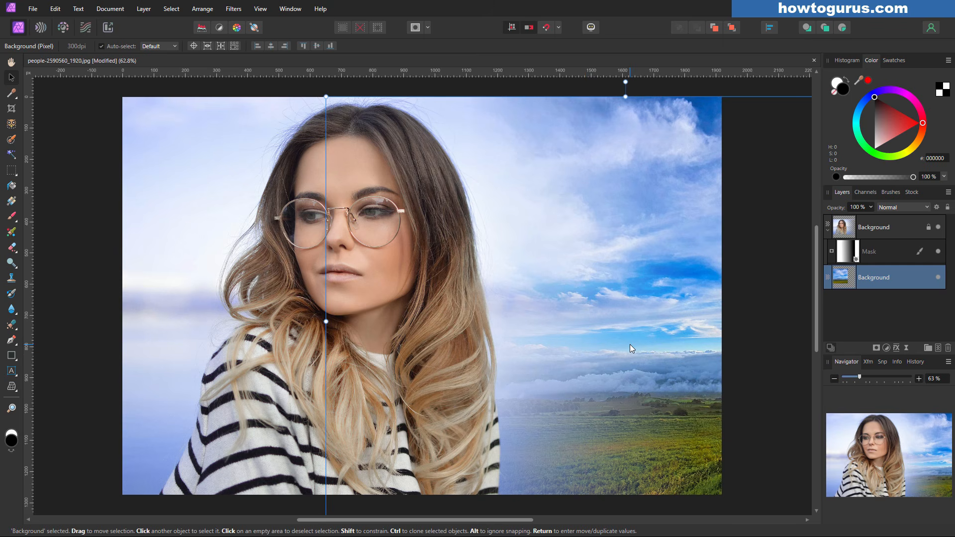
click(937, 252)
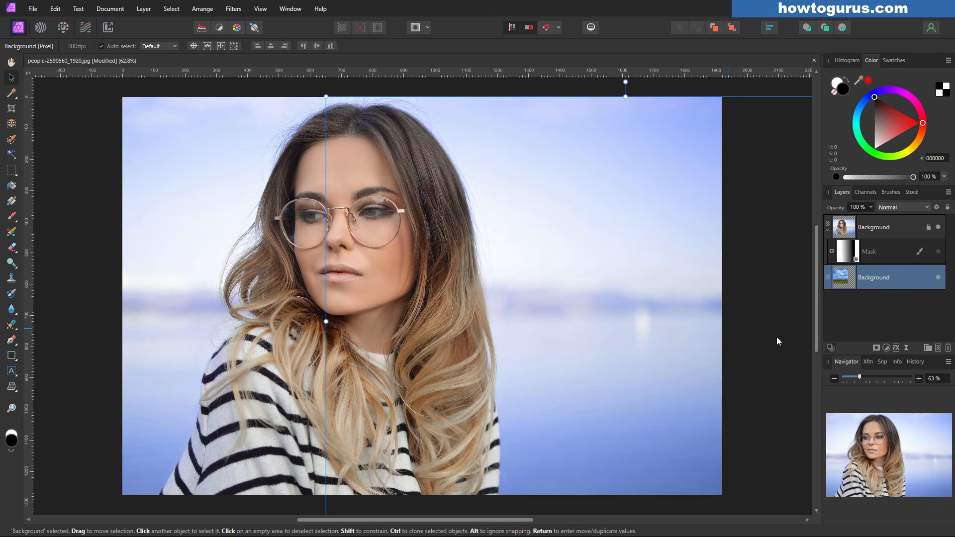
click(857, 320)
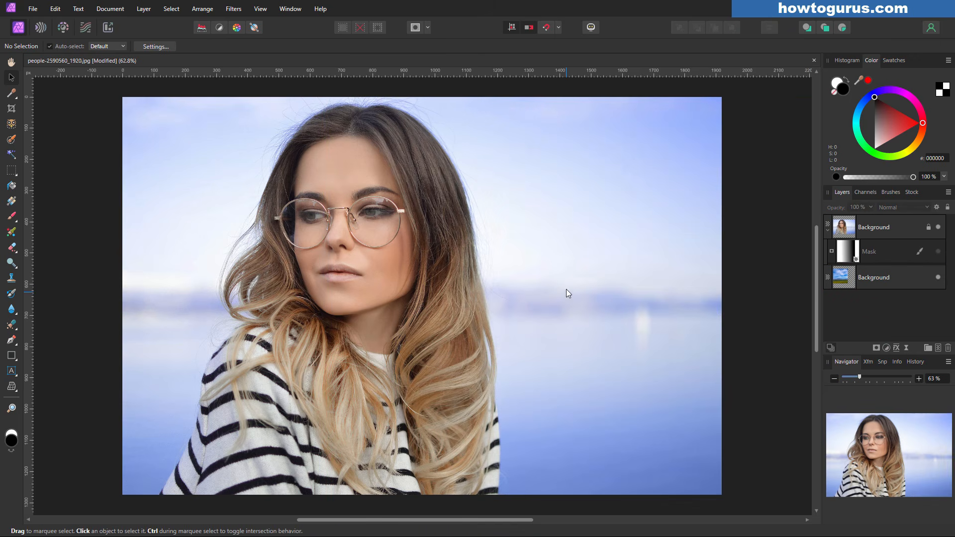
click(938, 252)
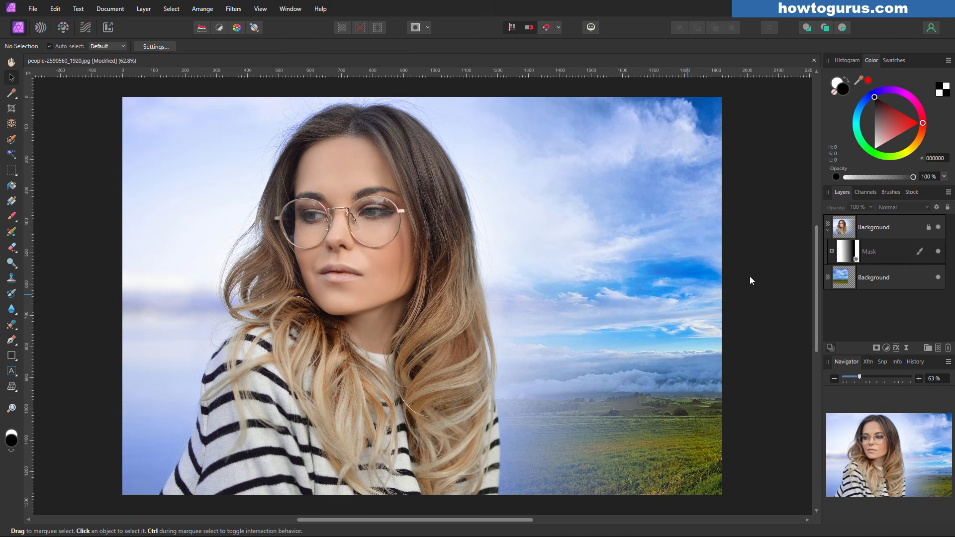
Delete the gradient mask from the portrait layer in the Layers panel
click(910, 252)
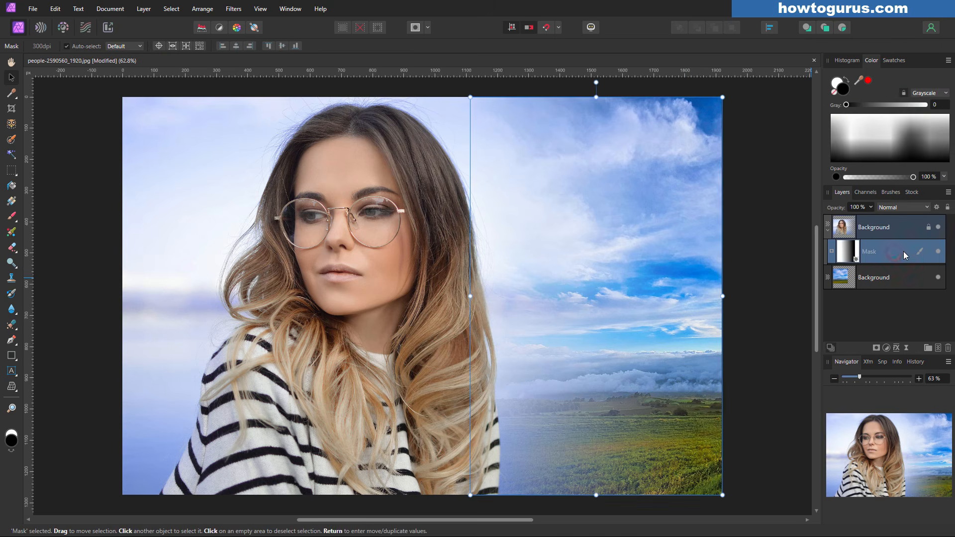
click(948, 349)
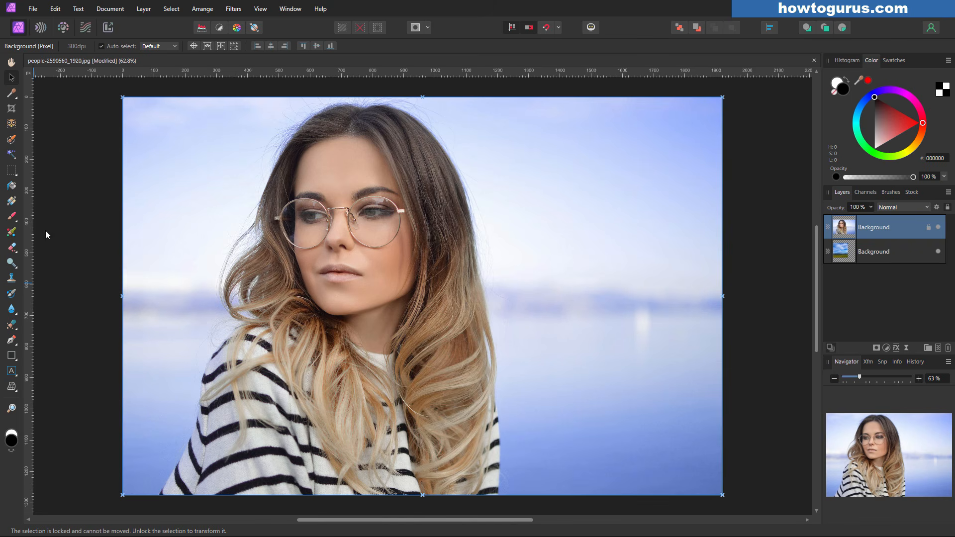
click(10, 170)
drag(522, 178, 683, 327)
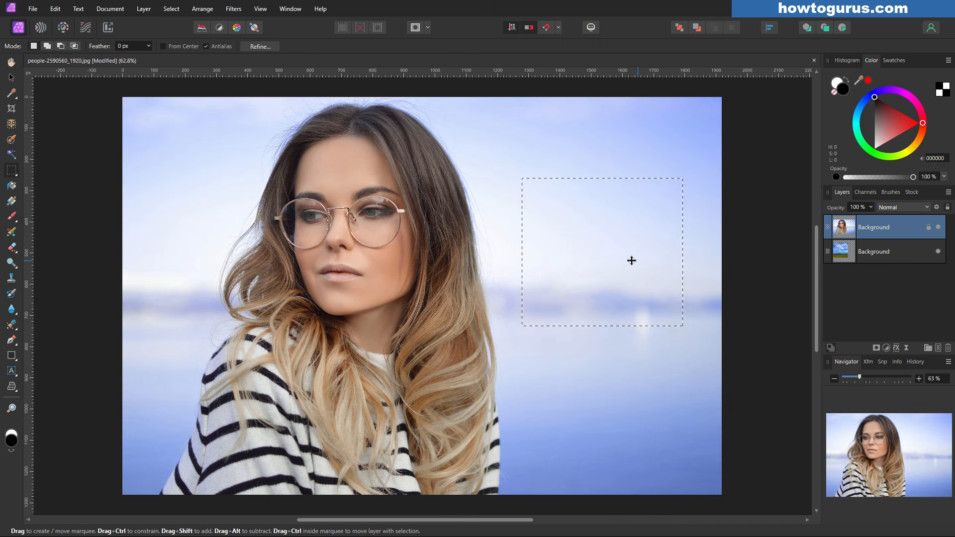
click(877, 348)
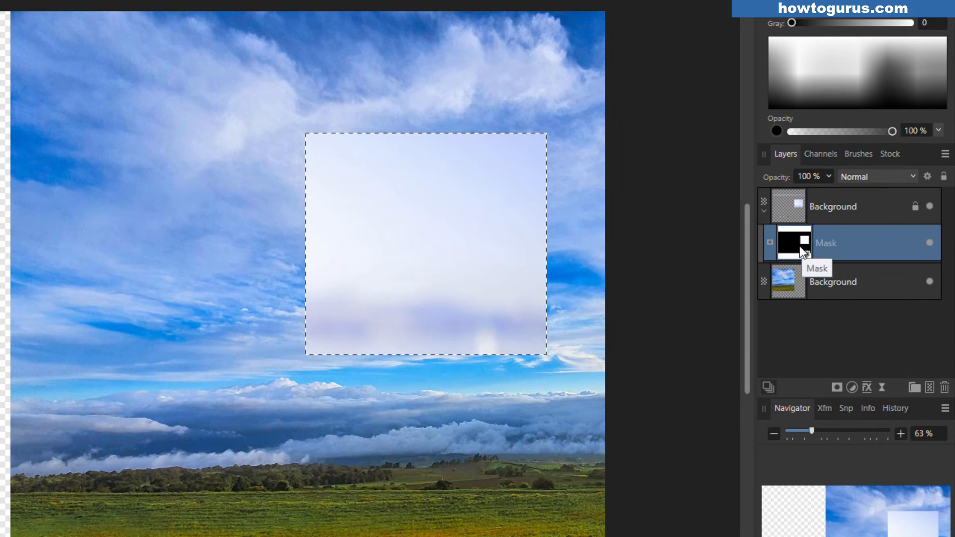
key(ctrl+z)
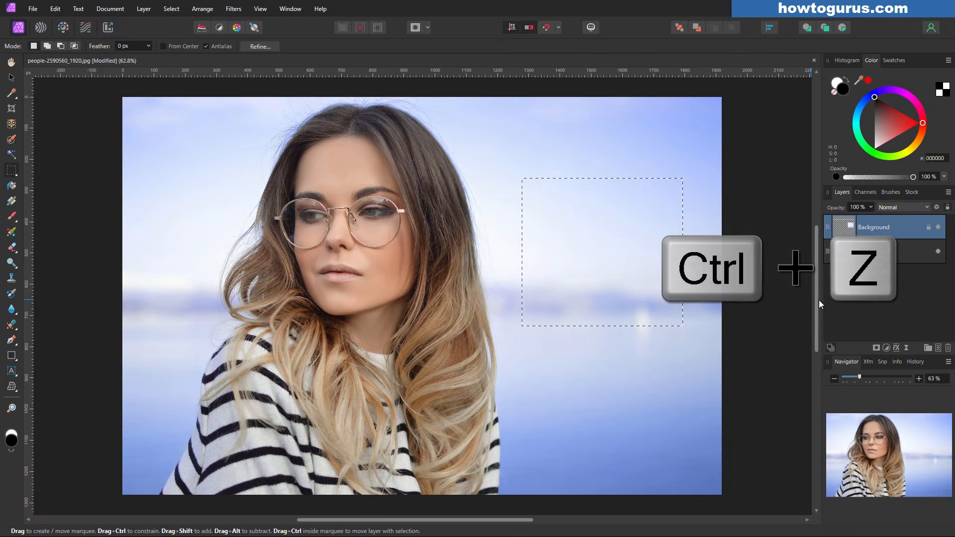
key(ctrl+d)
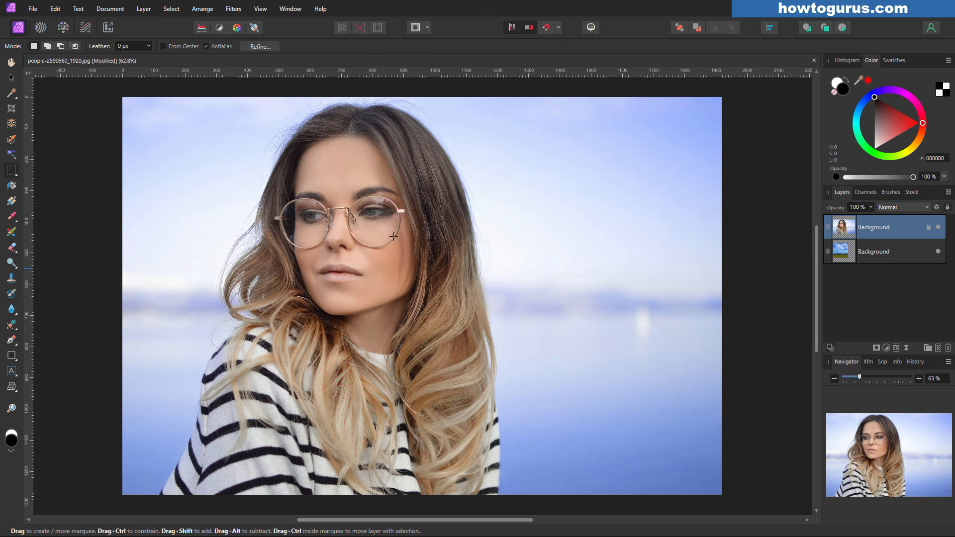
key(v)
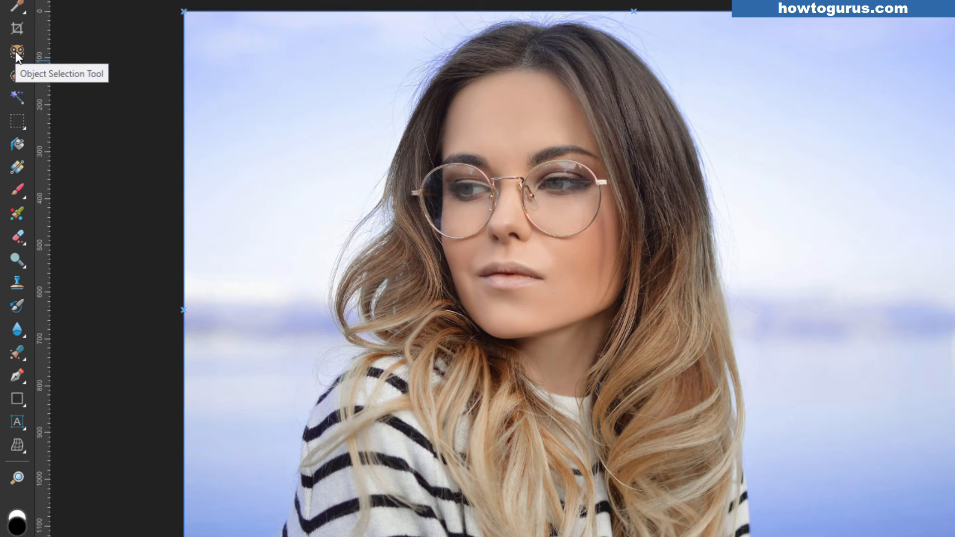
Click the woman with the Object Selection Tool to select her entire figure
click(16, 51)
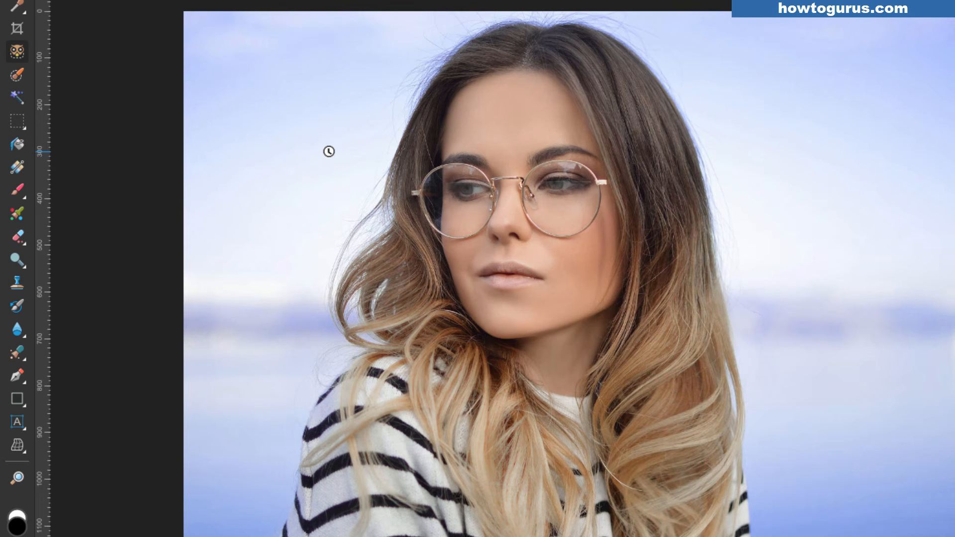
mouse_move(518, 153)
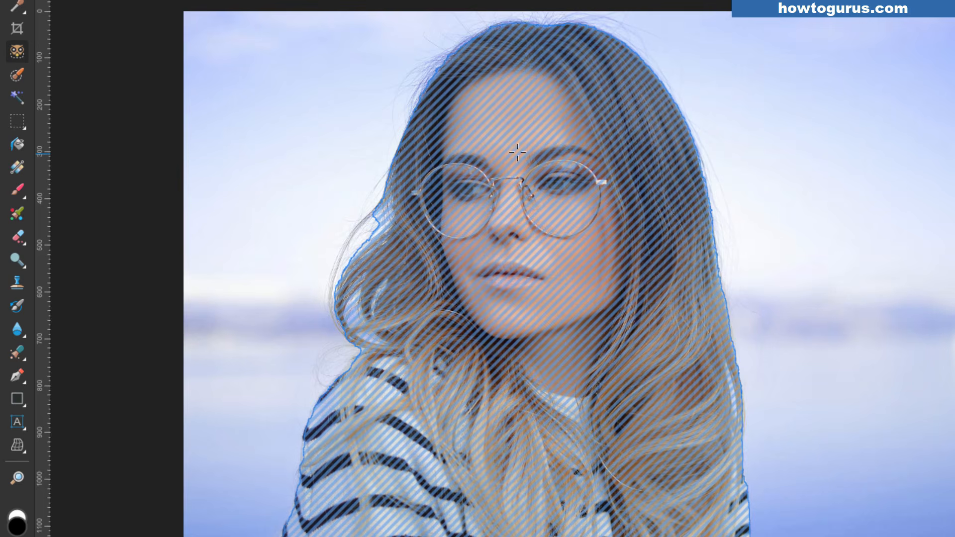
click(507, 428)
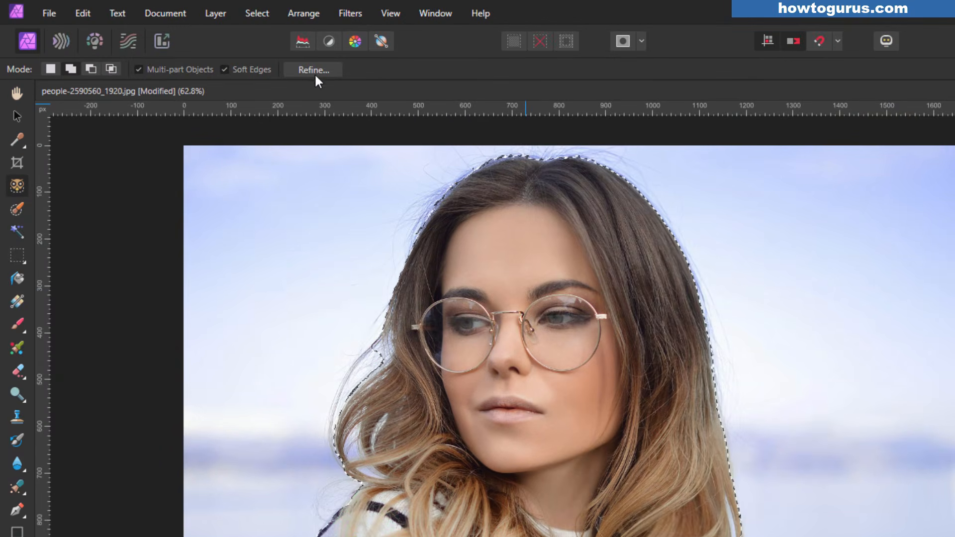
In Refine, paint matte strokes along the woman's hair edges, including the left curls and top
click(311, 70)
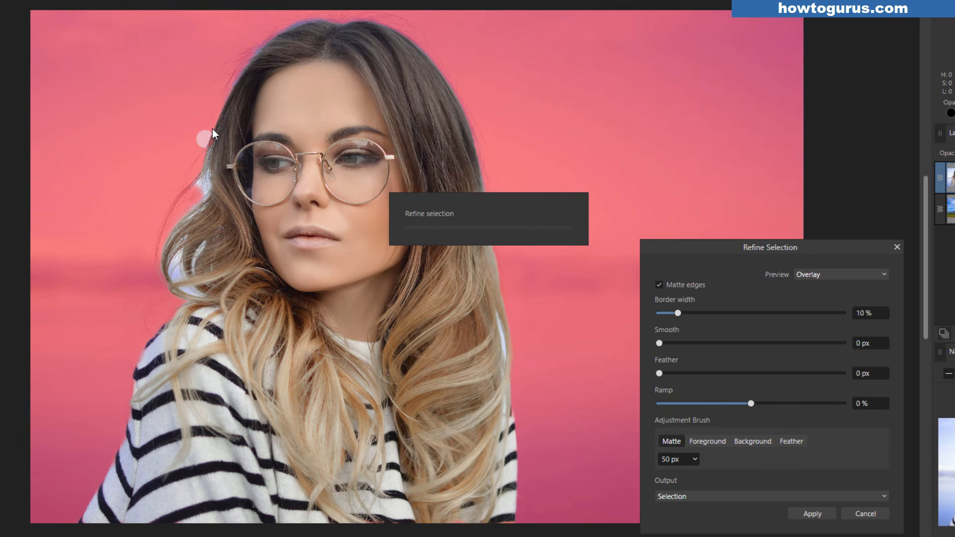
mouse_move(212, 128)
mouse_down()
mouse_move(197, 187)
mouse_move(204, 208)
mouse_move(211, 181)
mouse_move(170, 246)
mouse_move(166, 302)
mouse_move(159, 279)
mouse_move(197, 241)
mouse_up()
drag(162, 295, 185, 272)
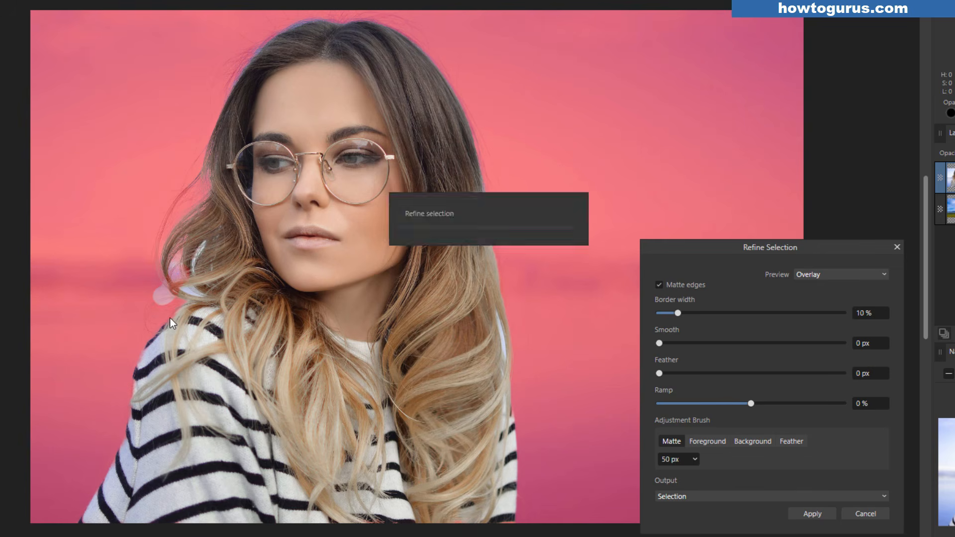
mouse_move(155, 304)
mouse_down()
mouse_move(204, 248)
mouse_move(191, 291)
mouse_up()
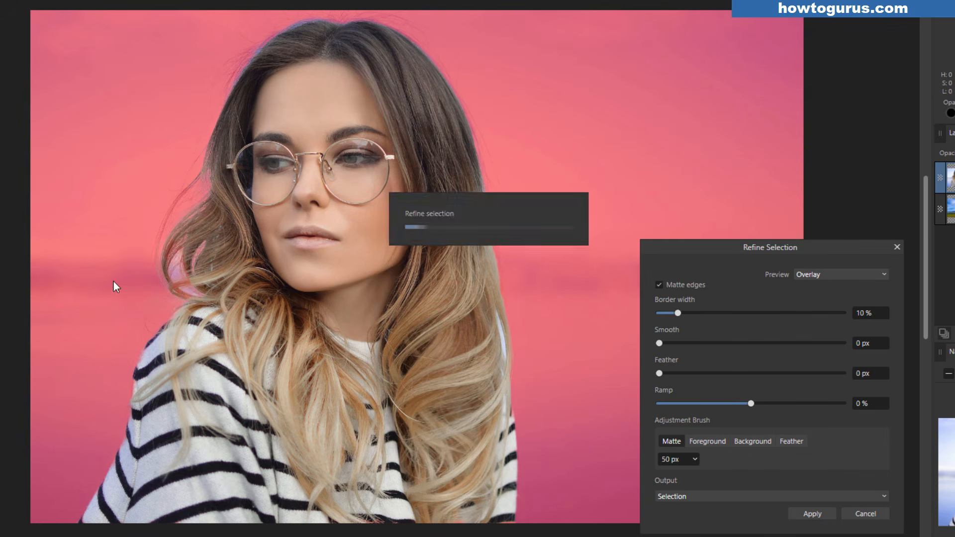
mouse_move(232, 97)
mouse_down()
mouse_move(262, 42)
mouse_move(292, 23)
mouse_move(338, 23)
mouse_up()
mouse_move(343, 22)
mouse_down()
mouse_move(403, 32)
mouse_move(466, 110)
mouse_move(509, 298)
mouse_move(506, 314)
mouse_move(501, 292)
mouse_move(512, 368)
mouse_up()
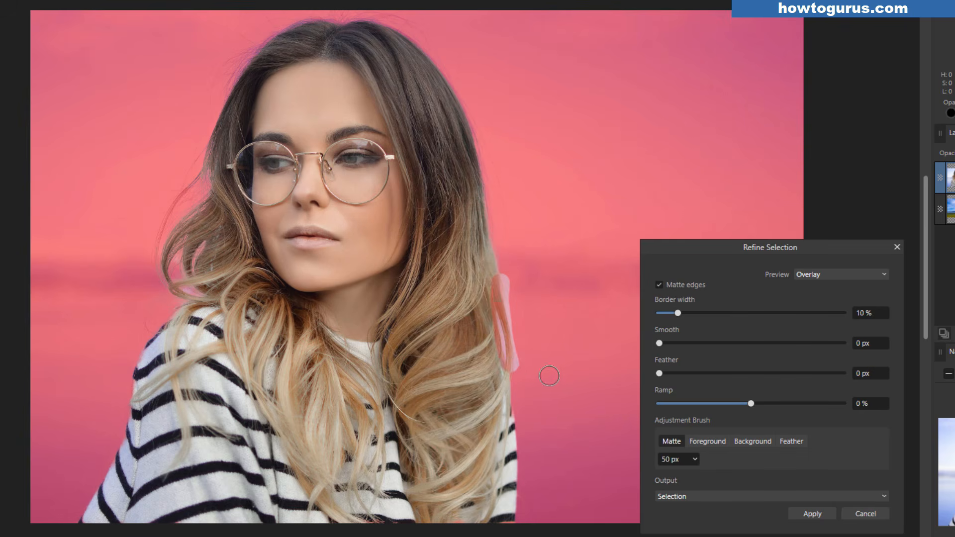
click(516, 379)
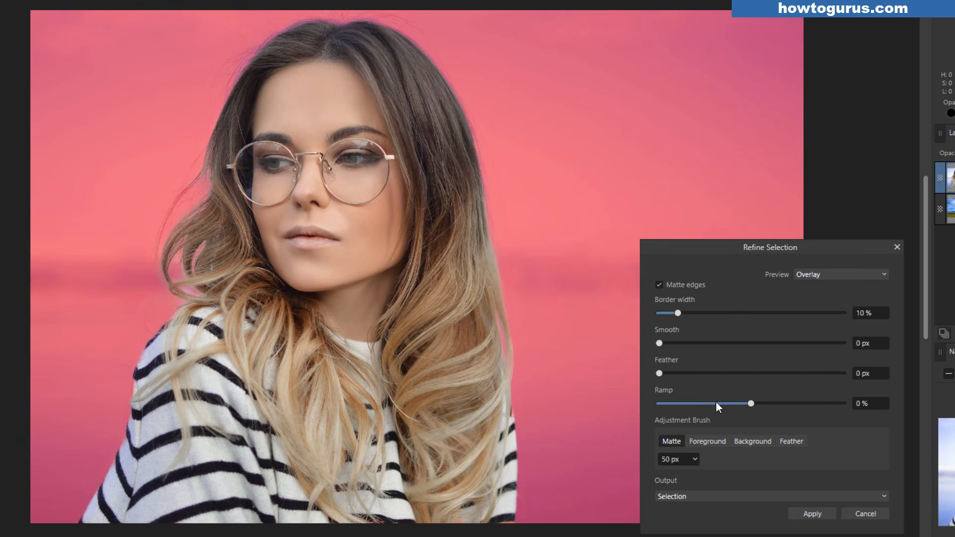
Set the refinement output to Mask and apply it, cutting the woman out over the sky
drag(684, 246, 600, 85)
click(624, 333)
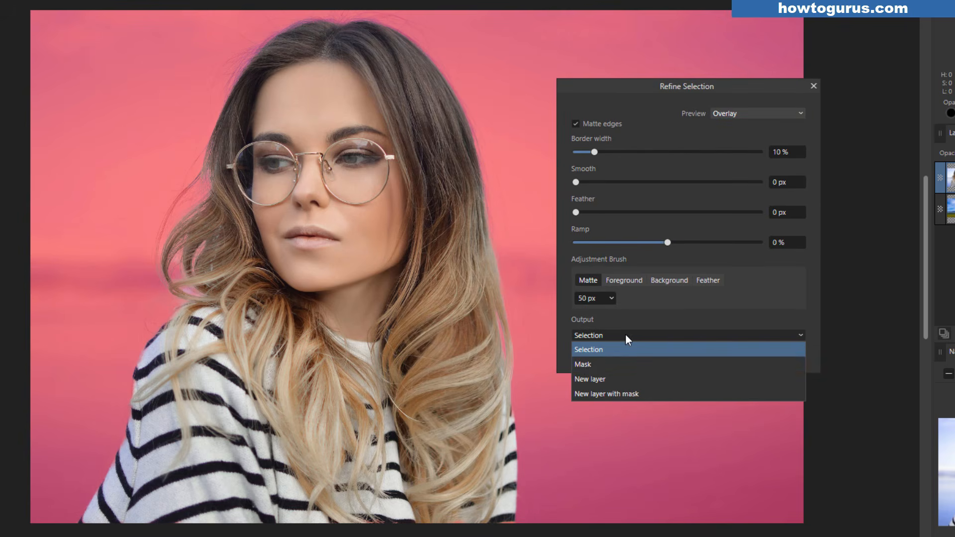
click(585, 364)
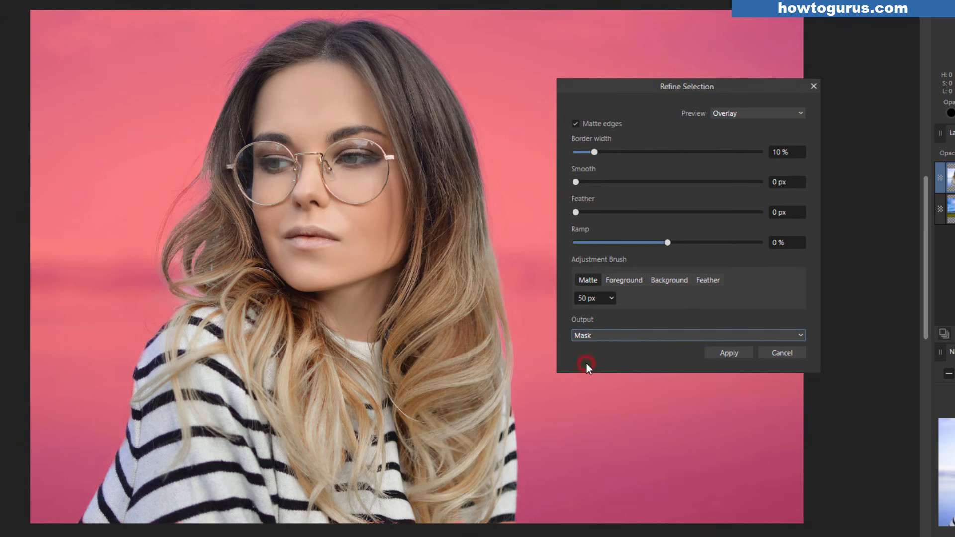
click(724, 351)
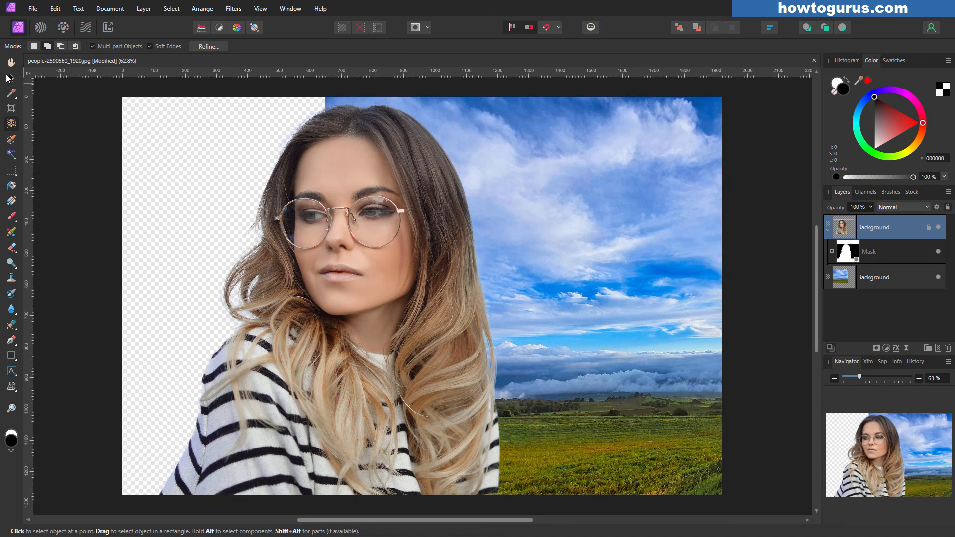
Hide the sky layer, unlock the portrait layer, and move the woman toward the right
click(11, 77)
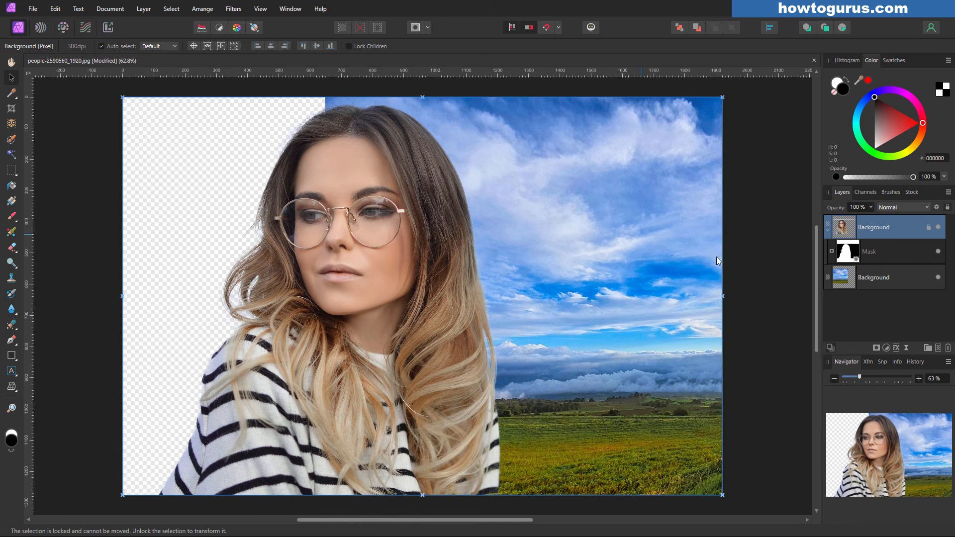
click(938, 278)
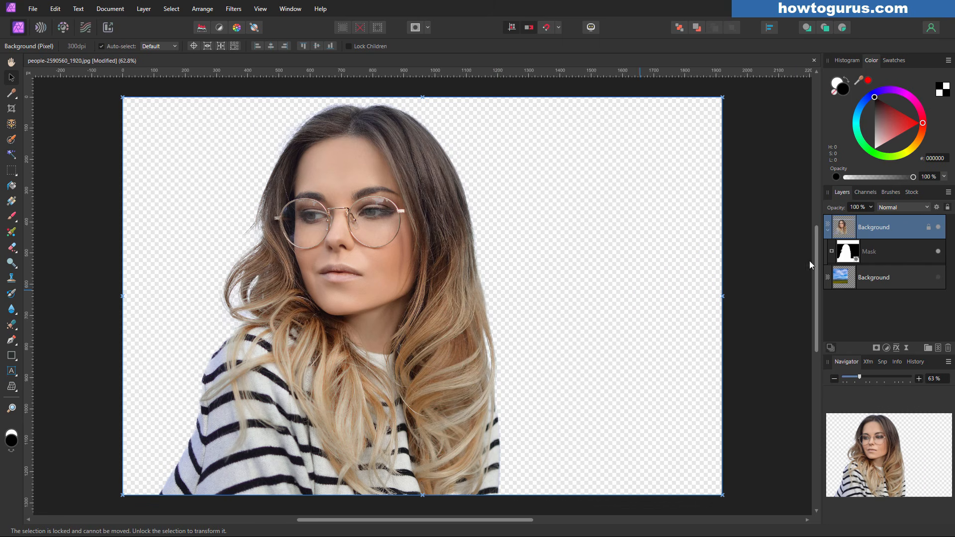
click(928, 227)
drag(429, 404, 598, 405)
drag(523, 407, 525, 407)
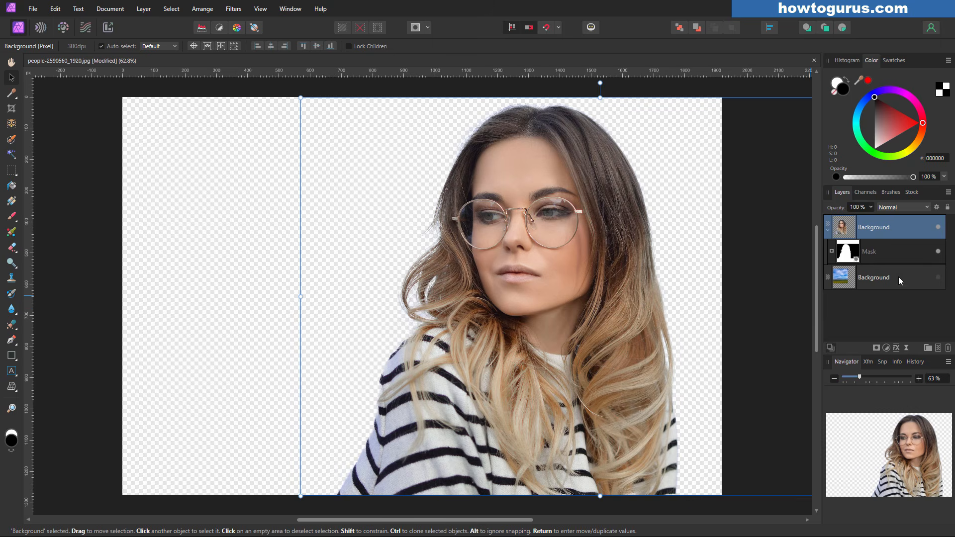
Show the sky layer again and slide it left to fill the empty area
click(938, 277)
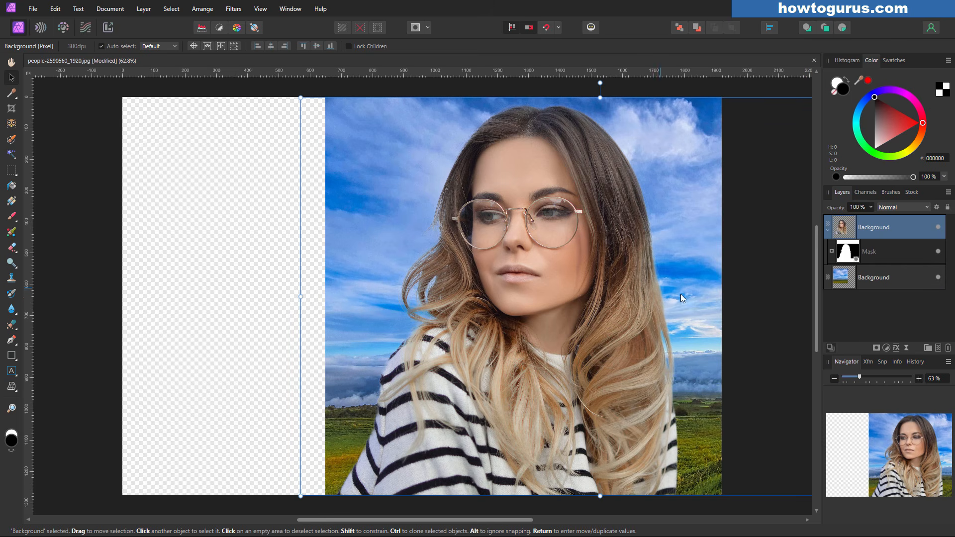
click(714, 298)
drag(711, 302, 506, 300)
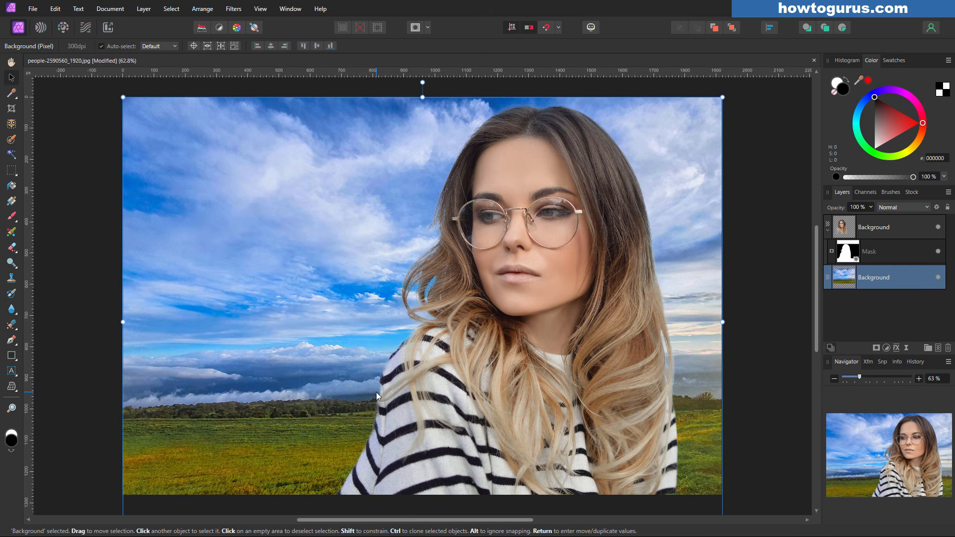
Stretch the sky layer taller, fit the image to the window, and toggle the mask off and on to compare
scroll(339, 331, down, 3)
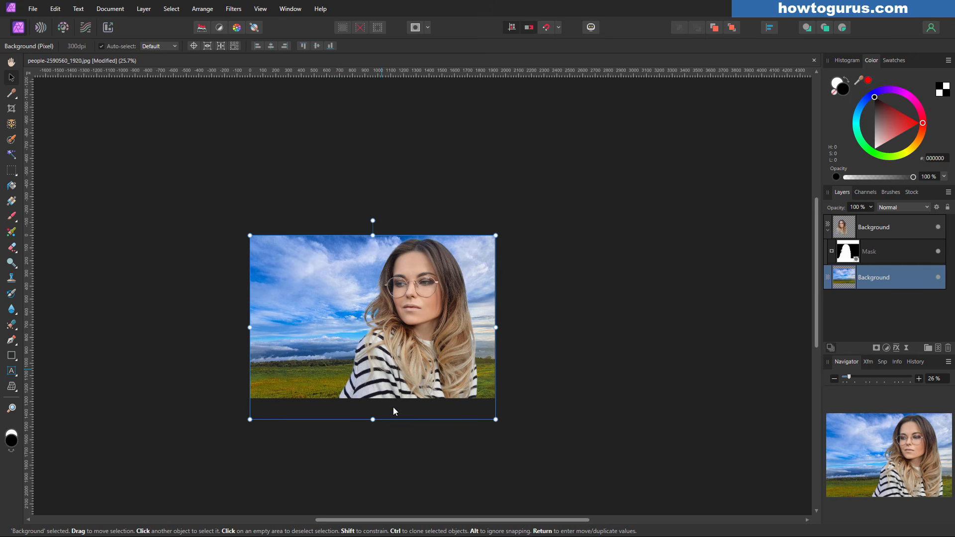
drag(376, 420, 381, 485)
key(ctrl+0)
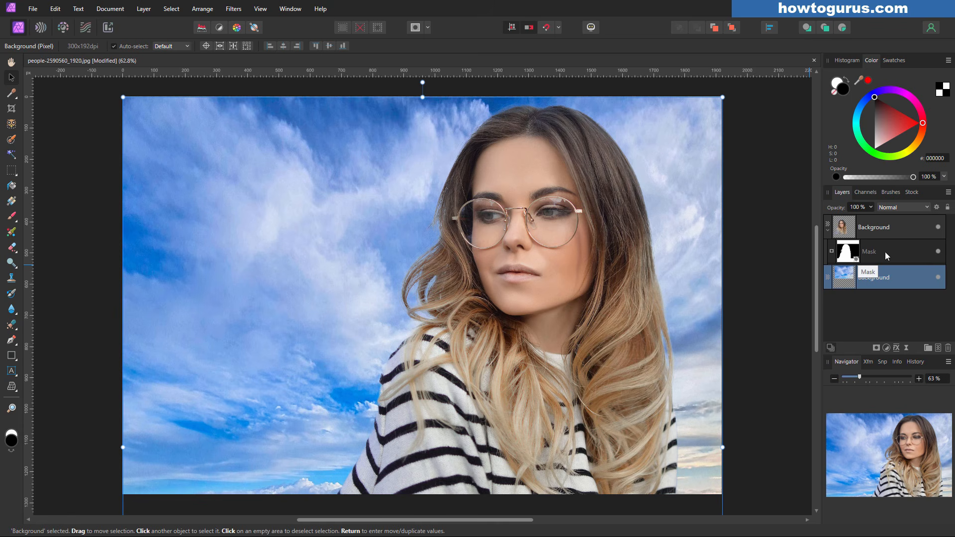
click(938, 252)
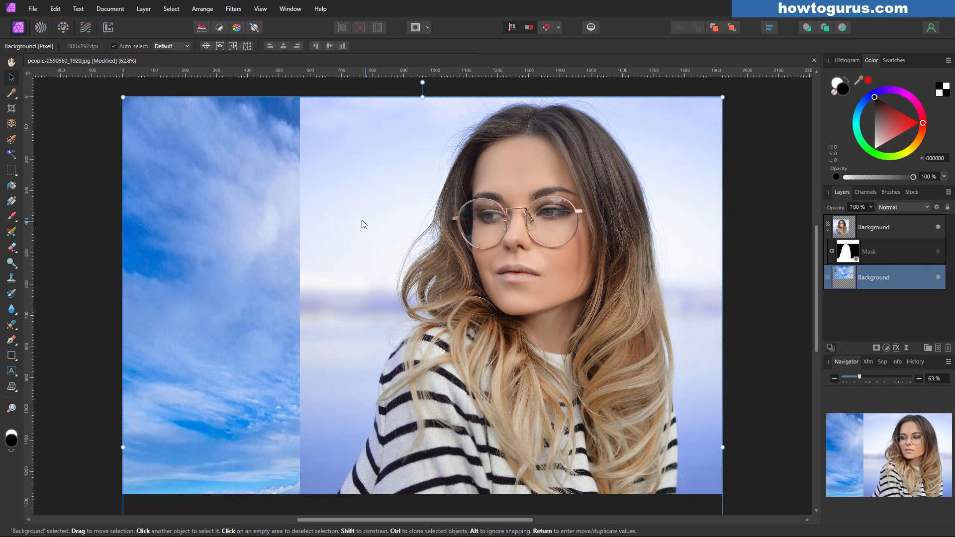
click(938, 251)
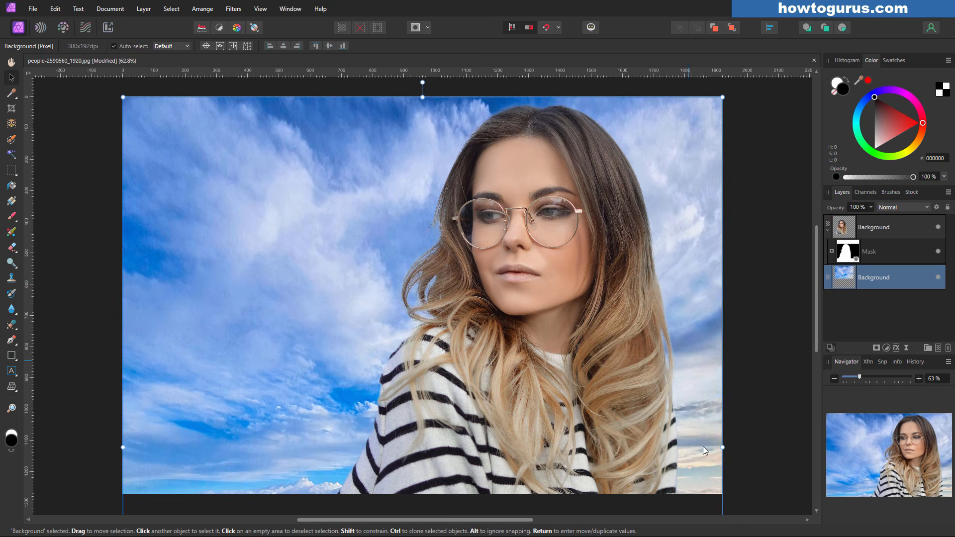